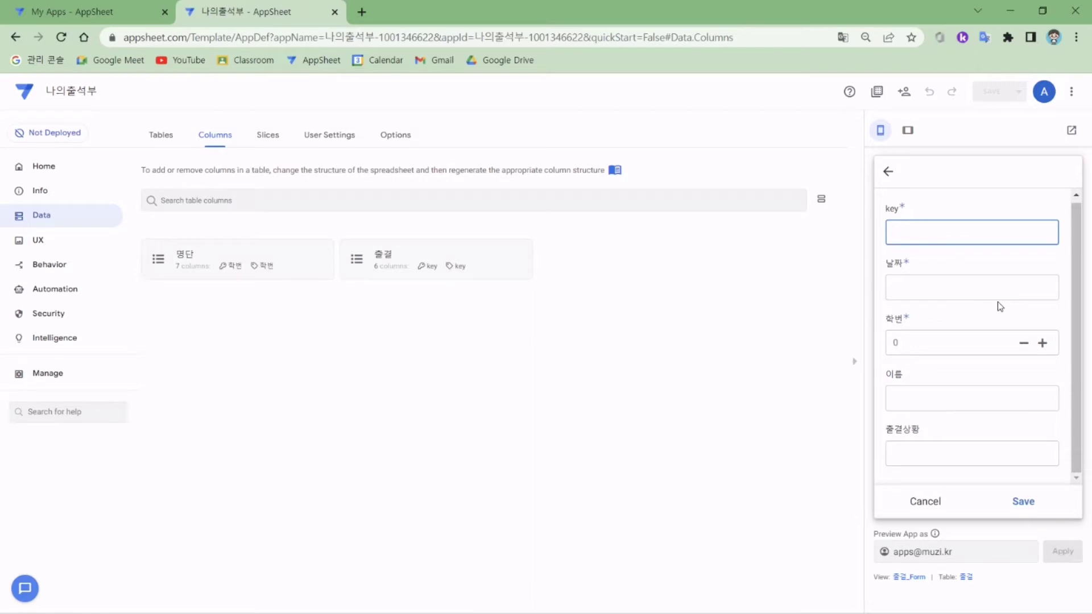
Step: Cancel the new entry form in the app preview and expand the column list of the 출결 table
left_click(918, 503)
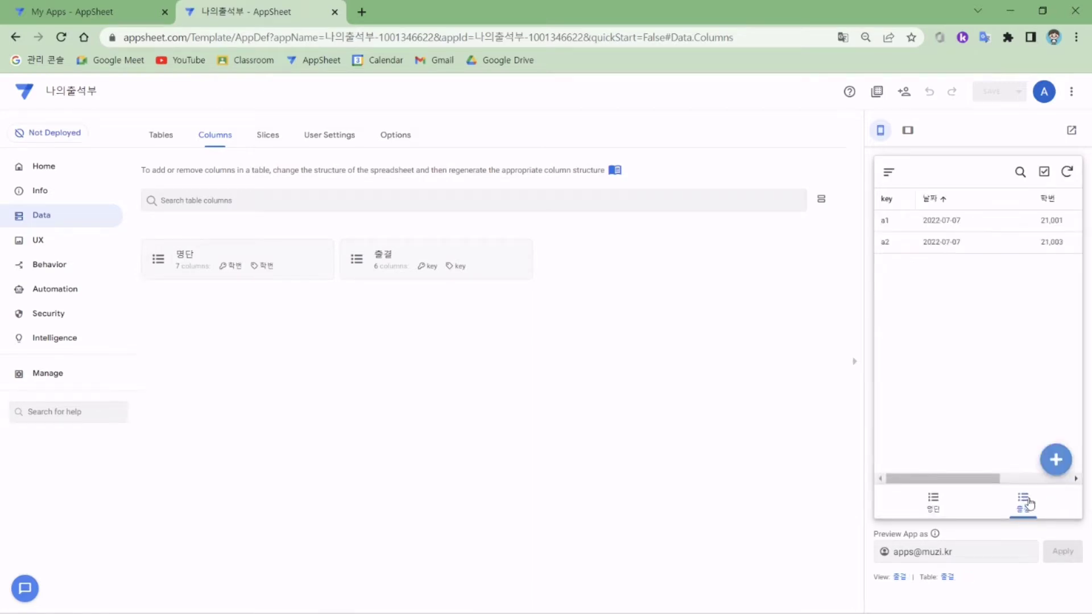
left_click(1056, 460)
left_click(433, 253)
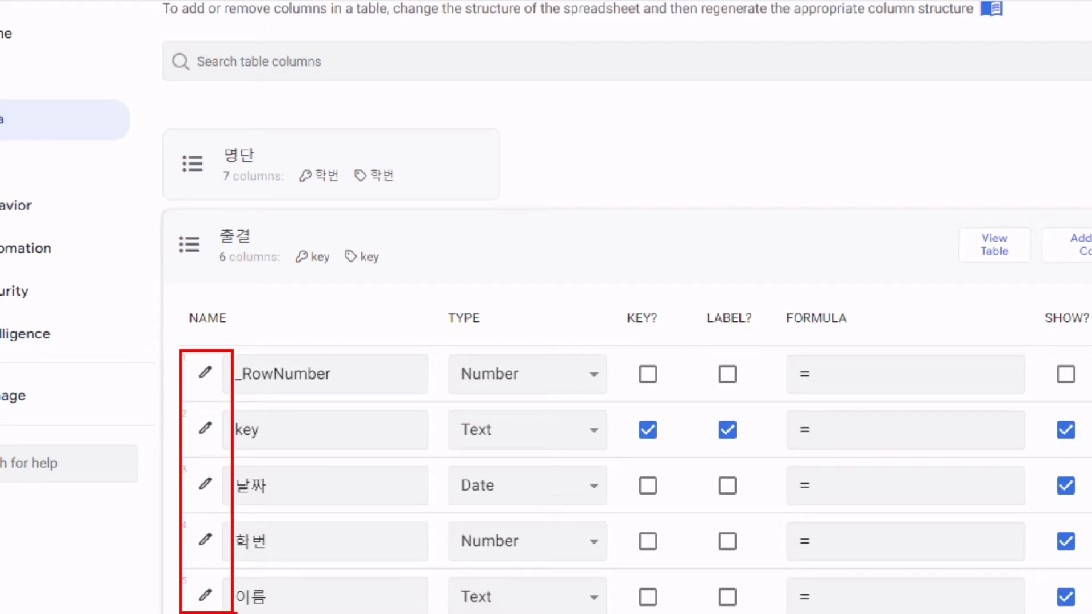
left_click(234, 613)
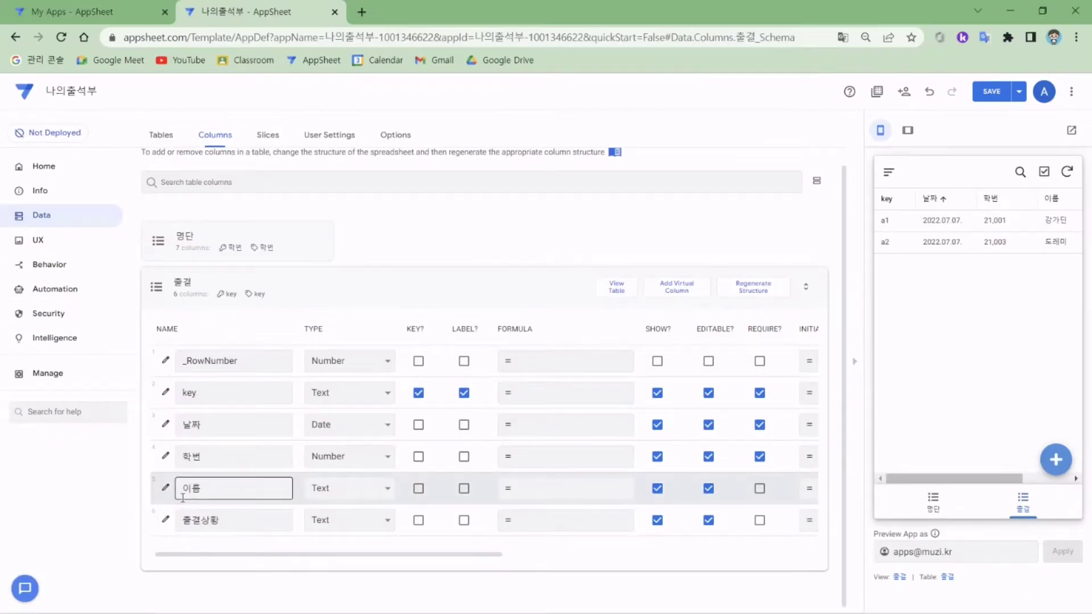
Step: Examine the detailed settings of the 날짜 column in the 출결 table and close them without changes
left_click(165, 424)
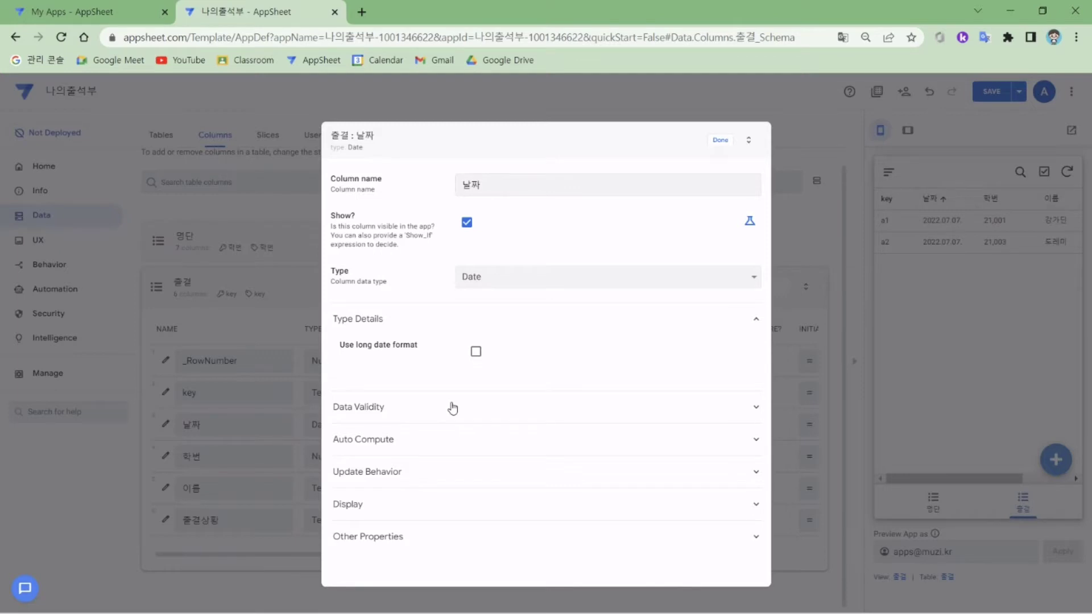
key("Escape")
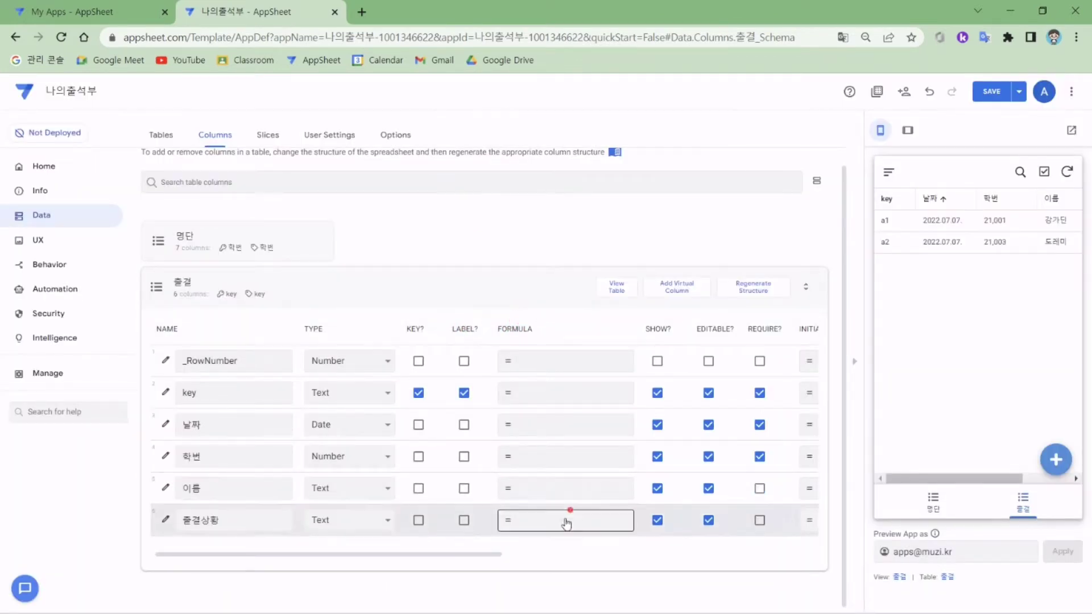
left_click_drag(494, 554, 427, 575)
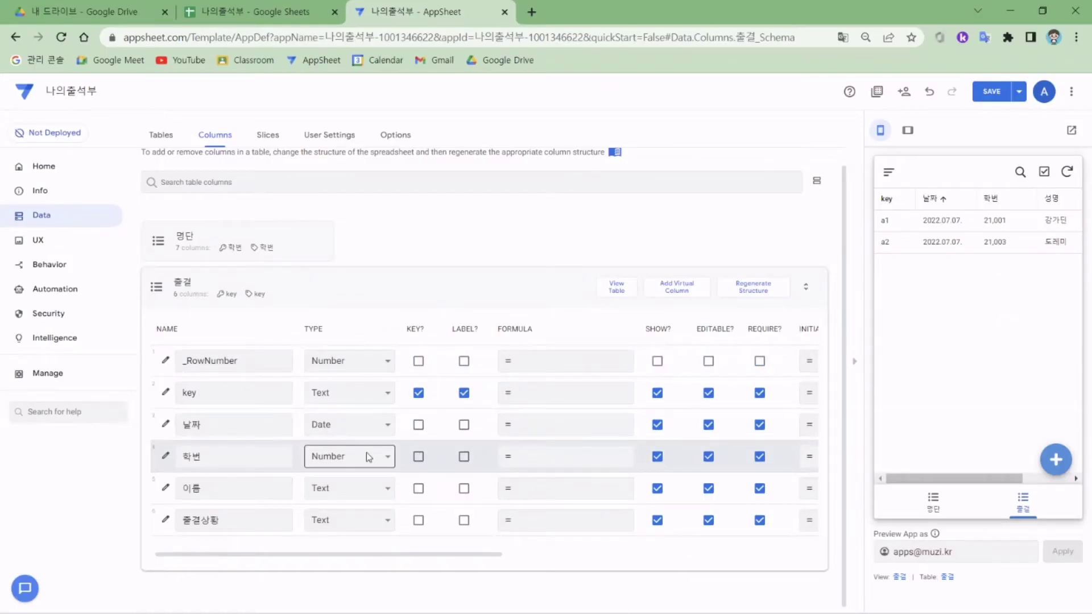
Step: Turn off the thousands separator for the 학번 column in 출결 and check the key field of a new preview entry
left_click(164, 458)
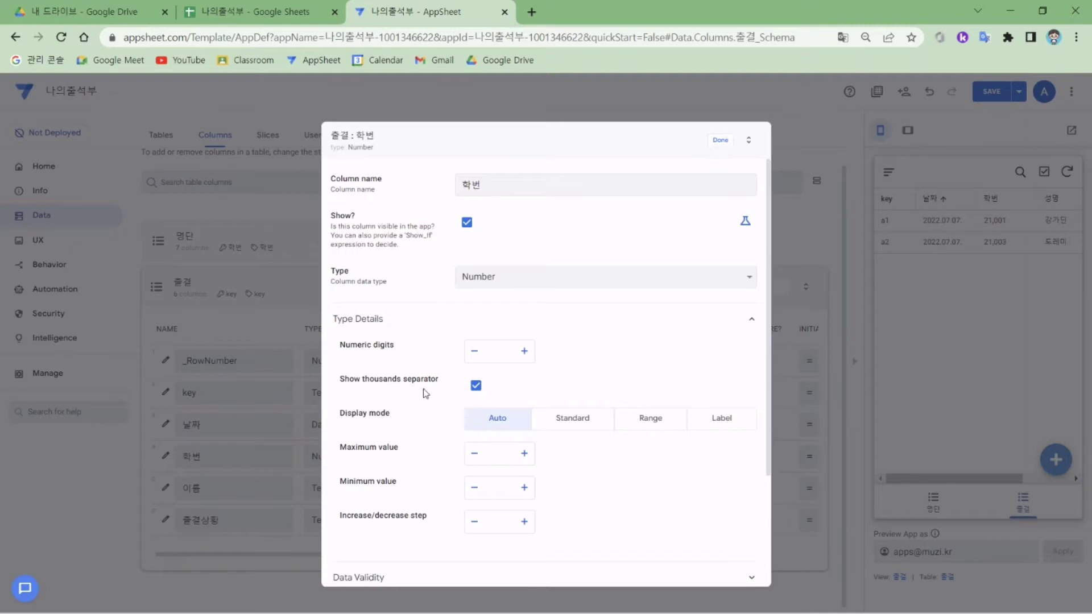
left_click(476, 386)
left_click(1003, 253)
left_click(1004, 254)
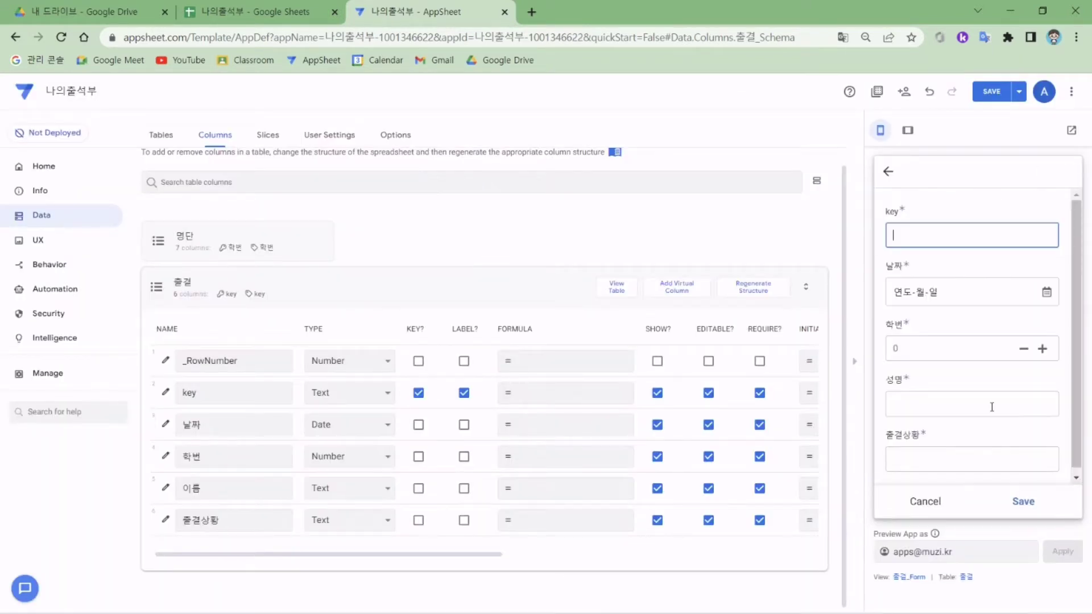
left_click(919, 236)
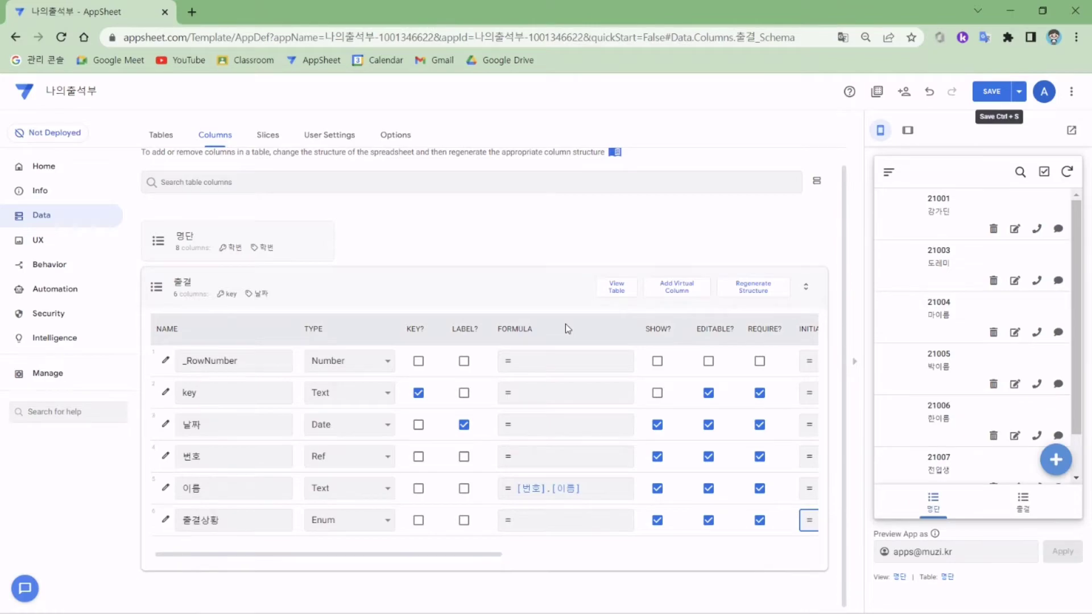
Step: Set the initial value of the key column to UNIQUEID() and save the app
key("Tab")
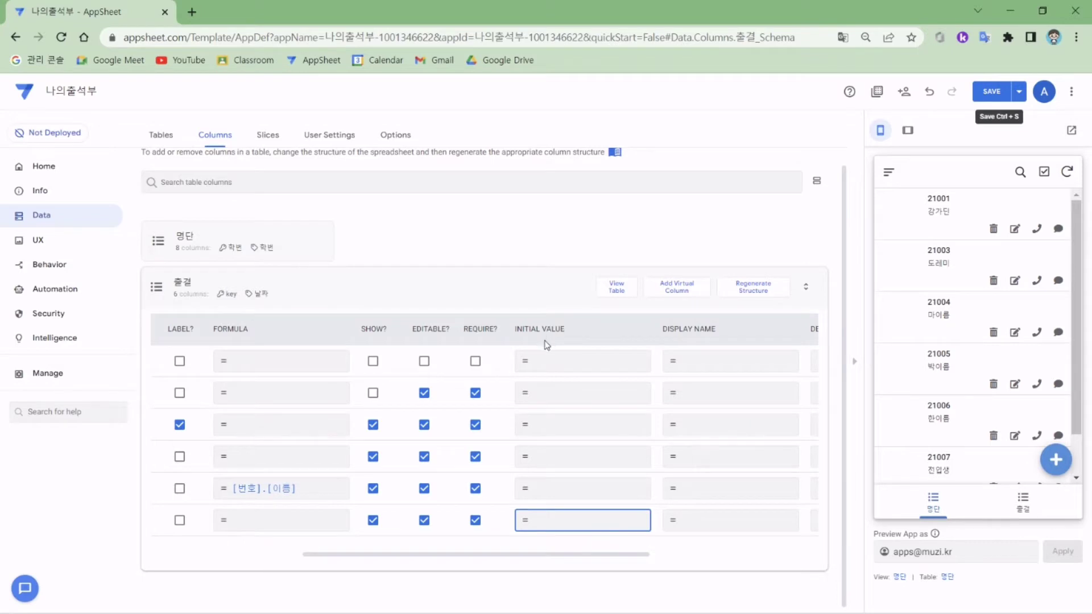
left_click(541, 397)
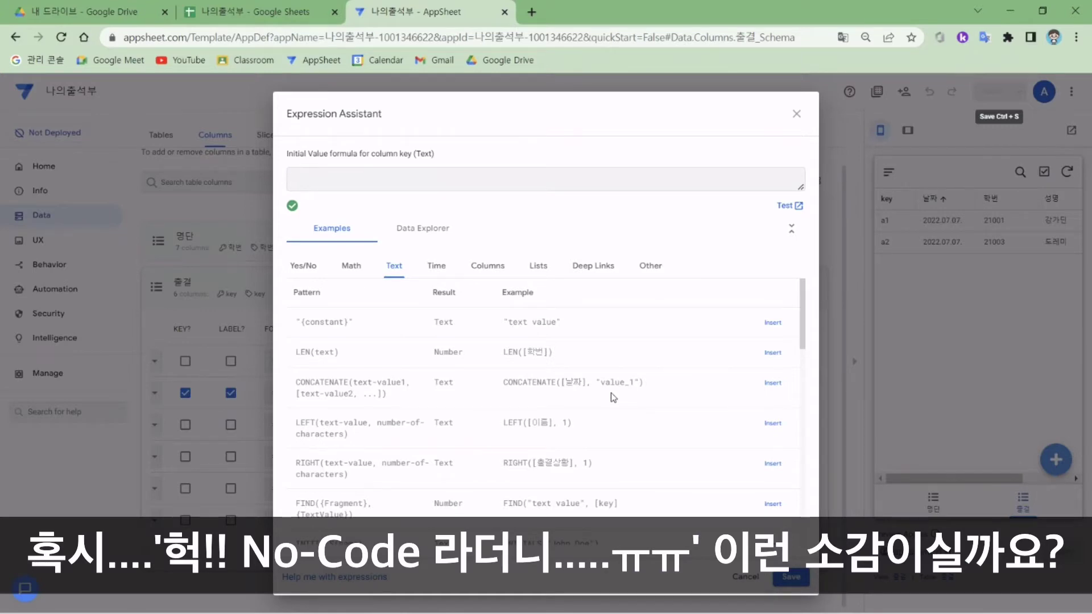
type("UNIQUEID()")
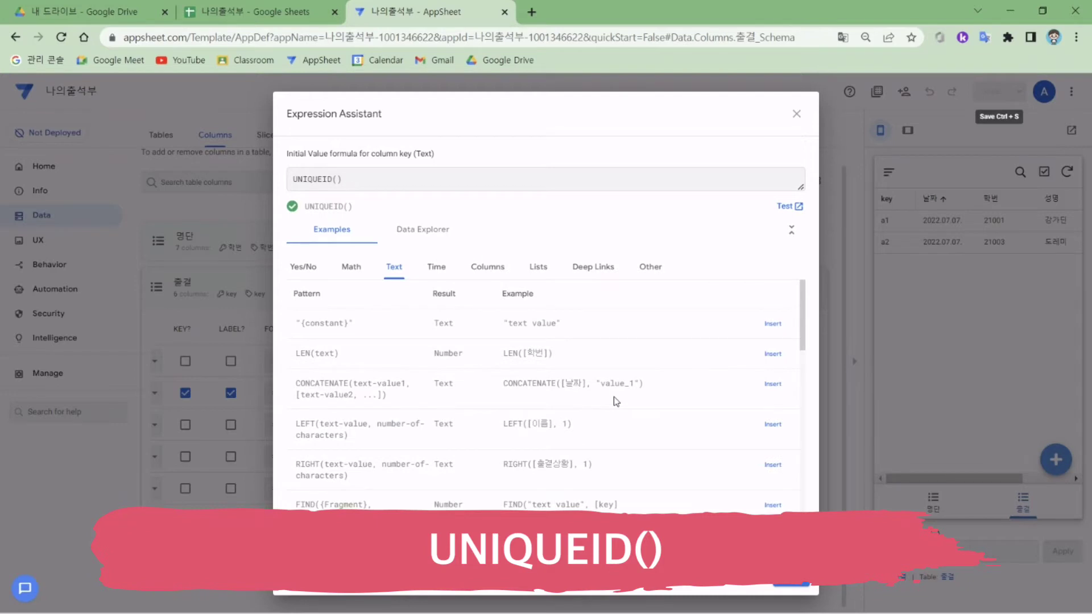
left_click(787, 578)
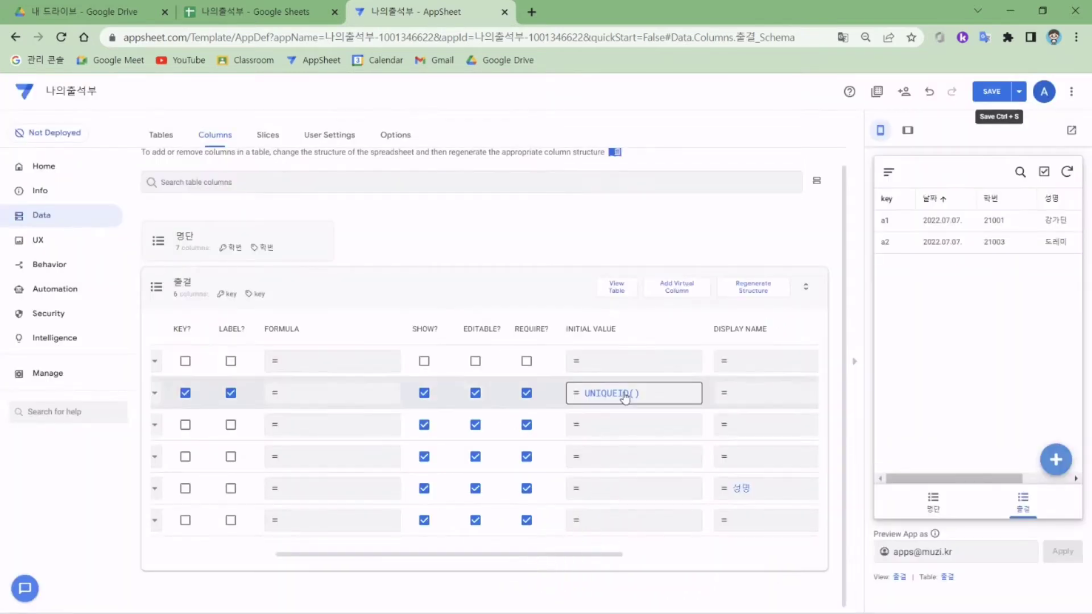
left_click(986, 93)
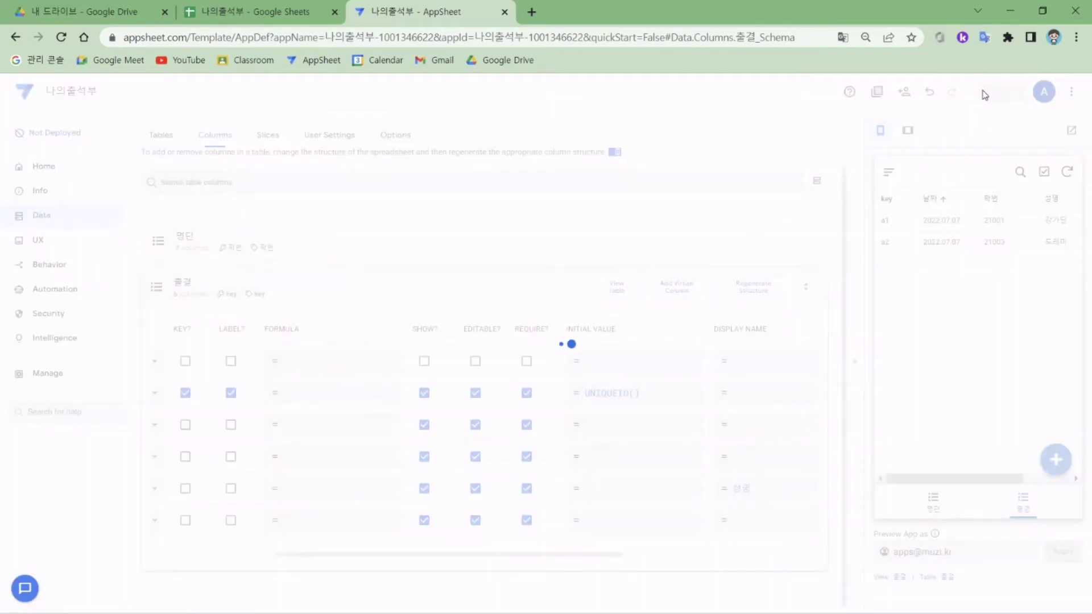
Step: Check the key field's prefilled value in a new 출결 entry in the preview, and cancel the form
left_click(1055, 458)
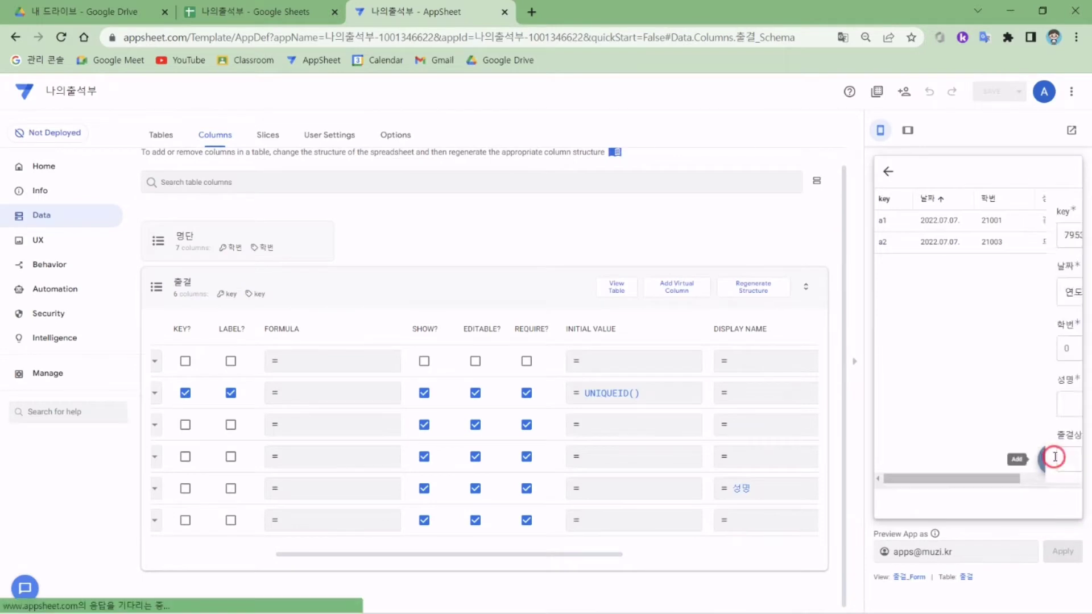
double_click(953, 234)
left_click_drag(953, 234, 891, 233)
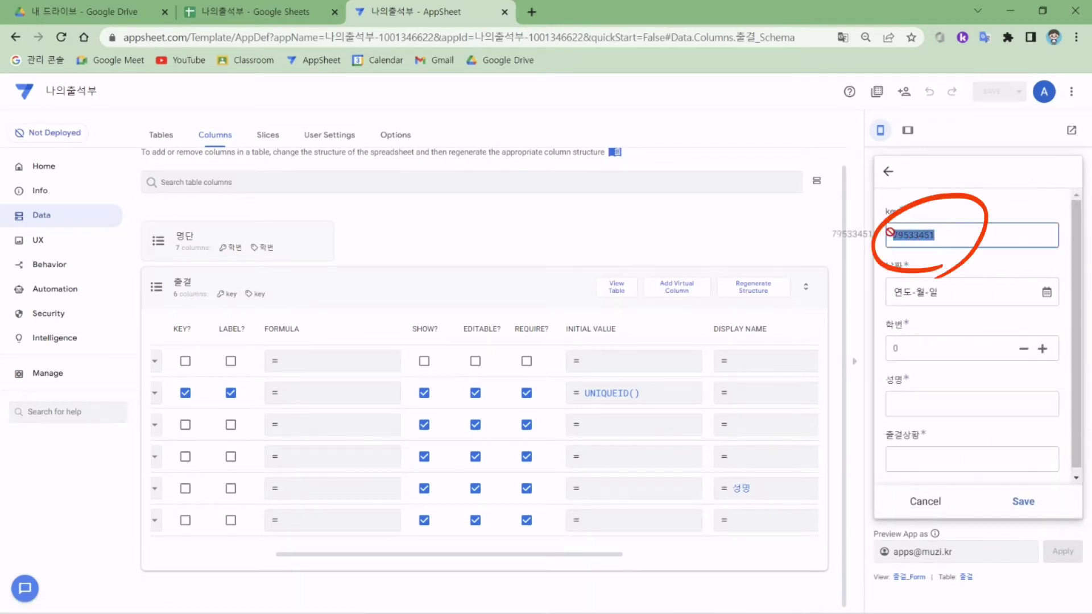
left_click(924, 503)
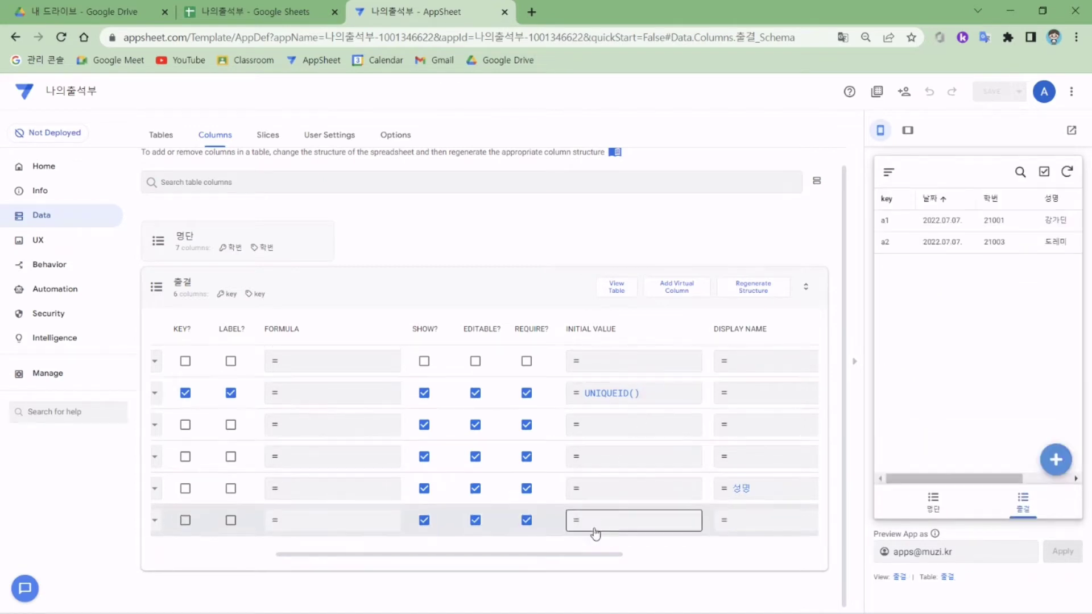
Step: Disable the SHOW and SEARCH options of the key column in the 출결 table and save the app
left_click_drag(578, 554, 377, 554)
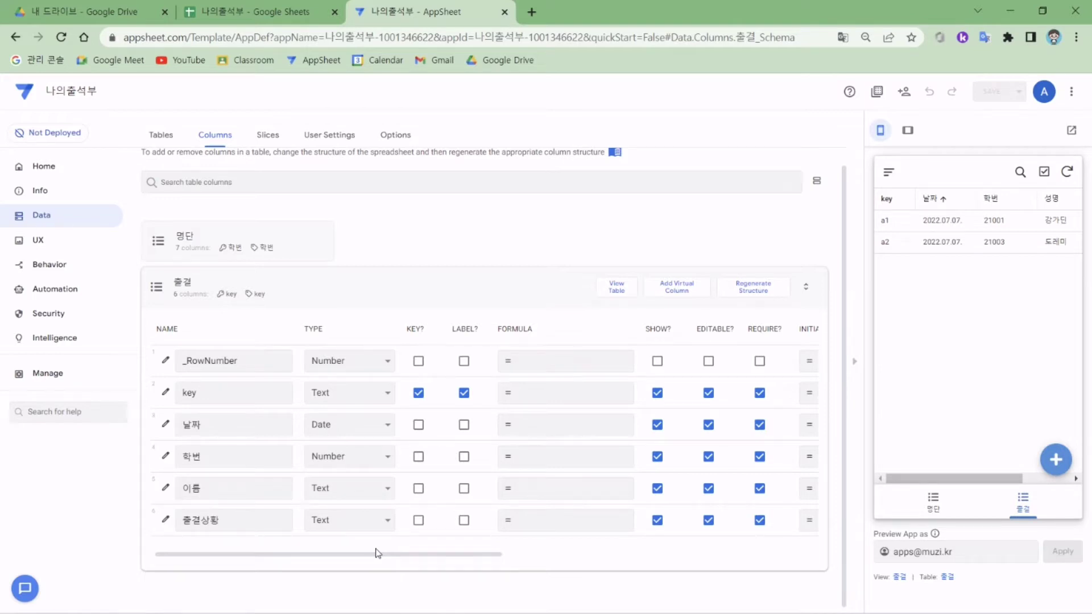
left_click(987, 339)
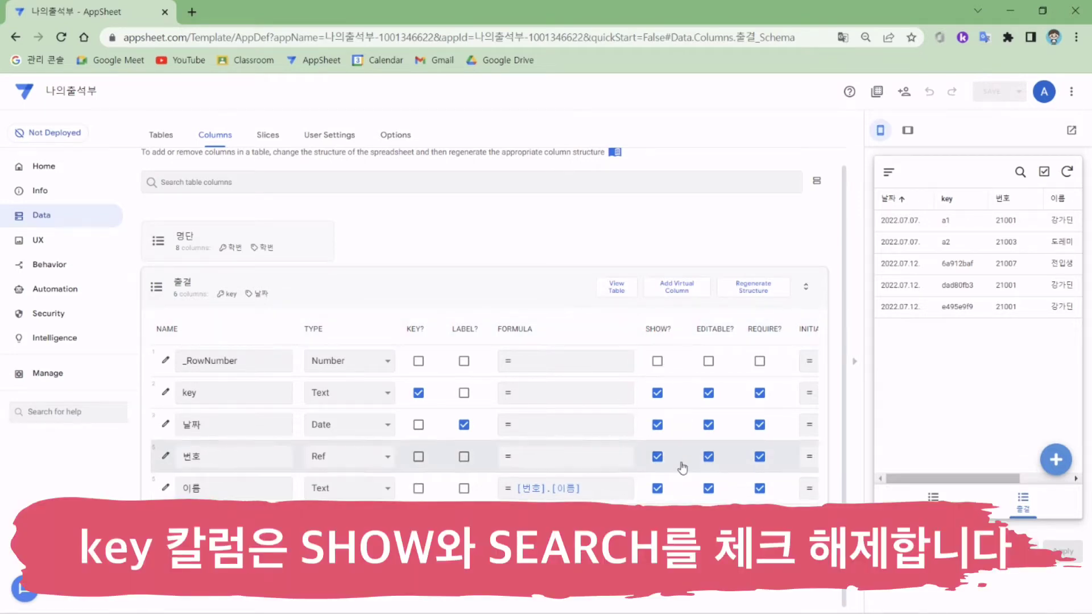
left_click(658, 393)
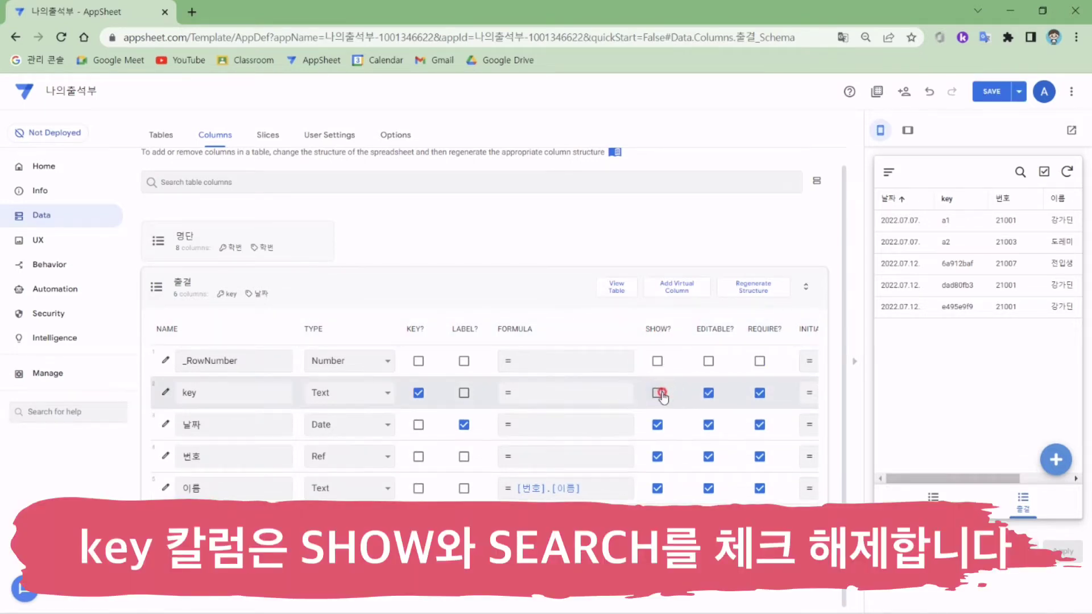
left_click(1056, 459)
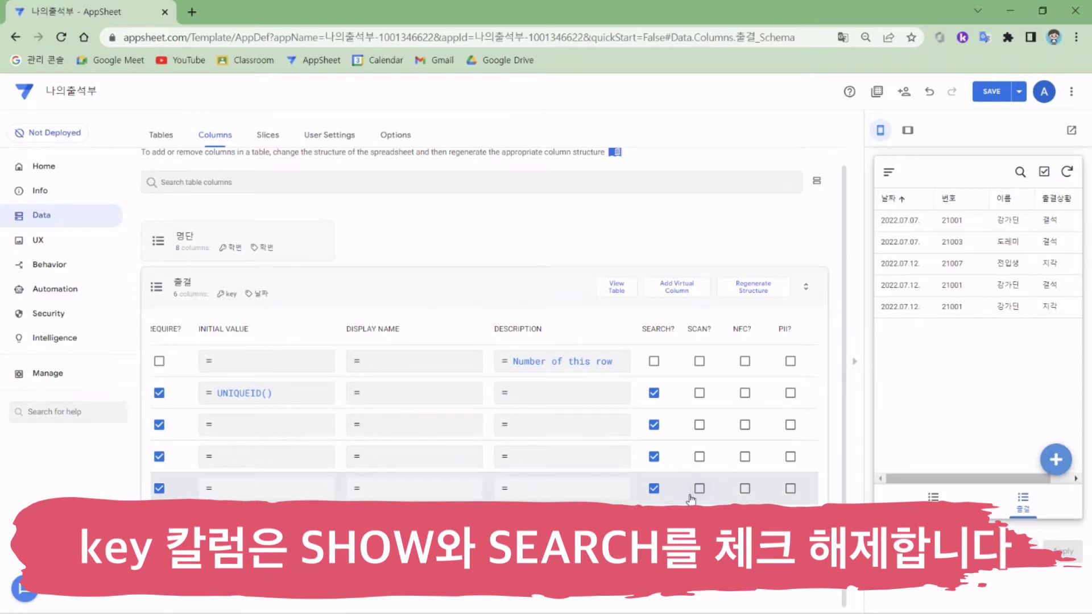
left_click(658, 399)
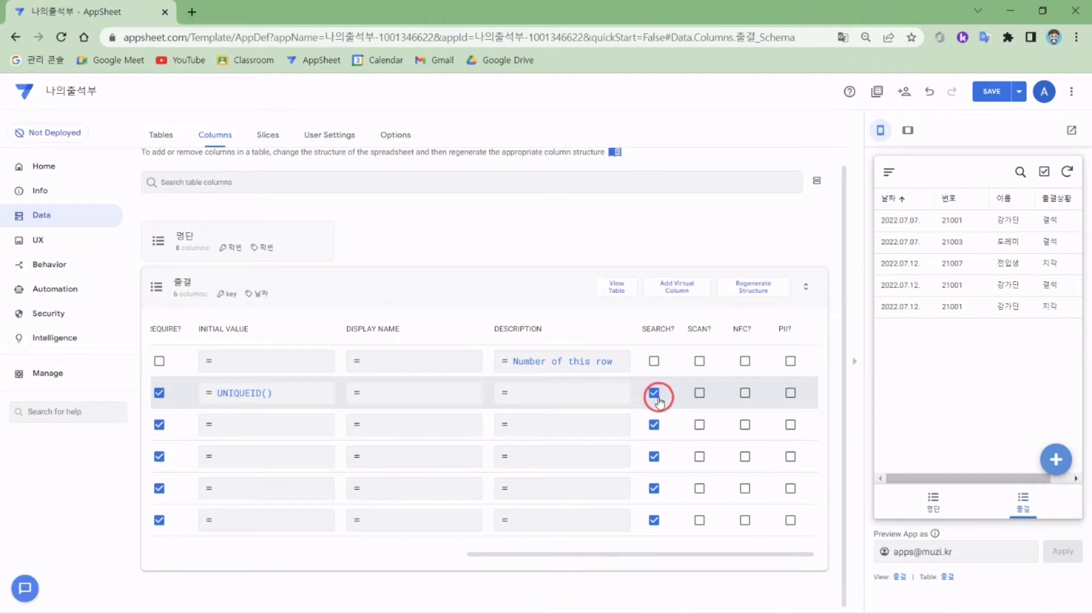
left_click(991, 92)
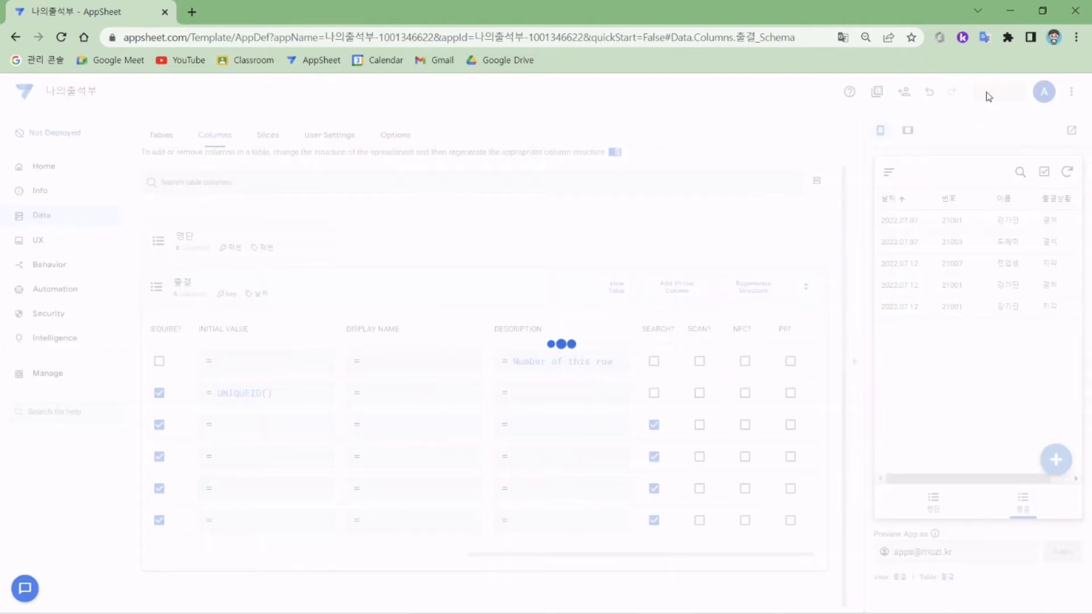
Step: Check which fields a new 출결 entry form shows in the app preview, and cancel it
left_click(1052, 457)
left_click(988, 196)
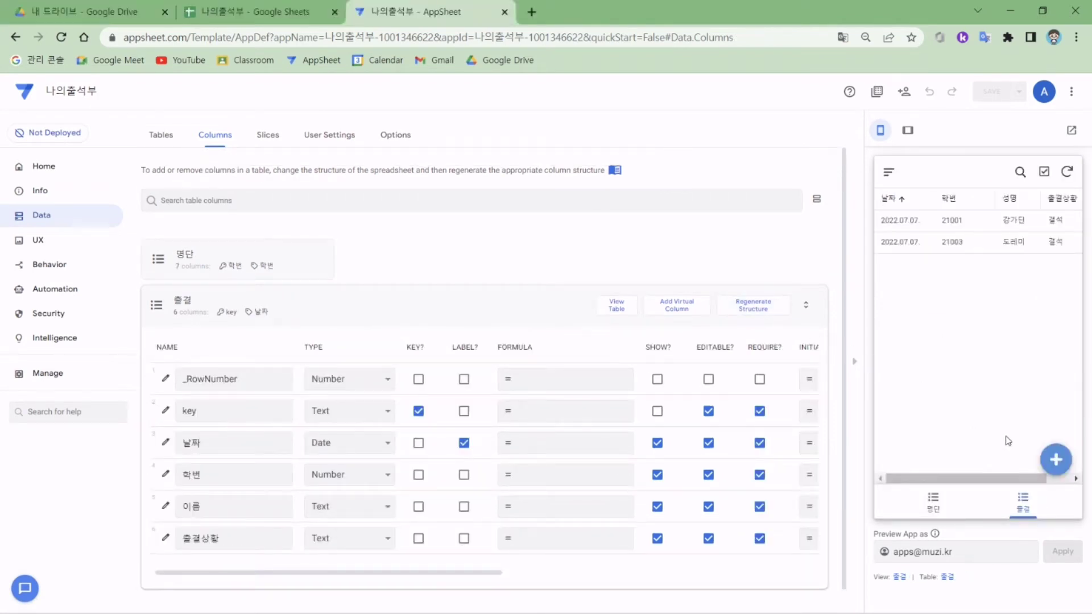
left_click(1052, 458)
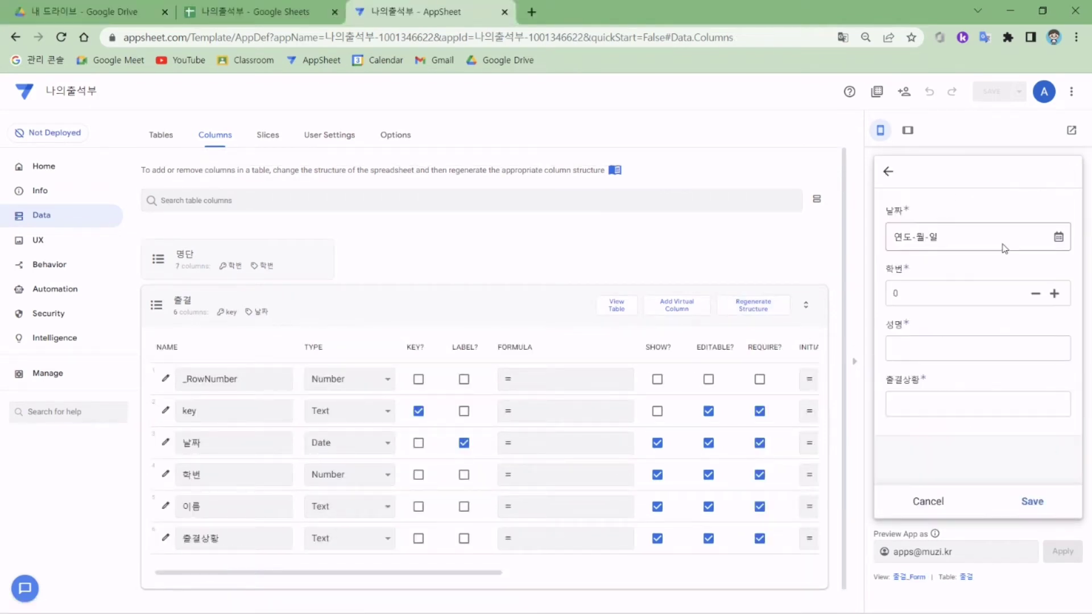
left_click(939, 500)
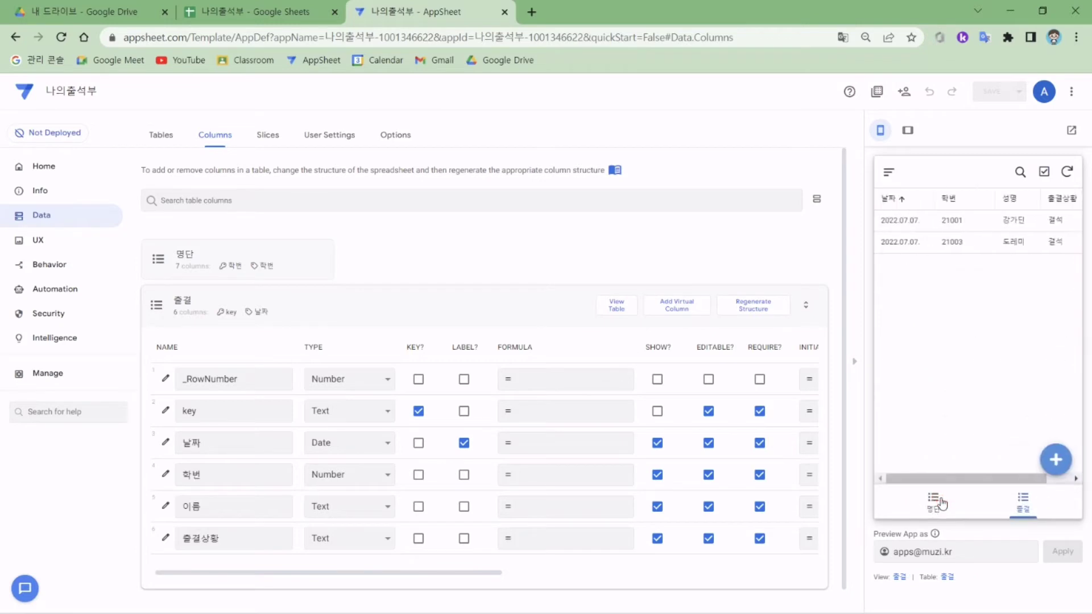
Step: Set the initial value of the 날짜 column in 출결 to TODAY() and save the app
scroll(539, 512, "right", 5)
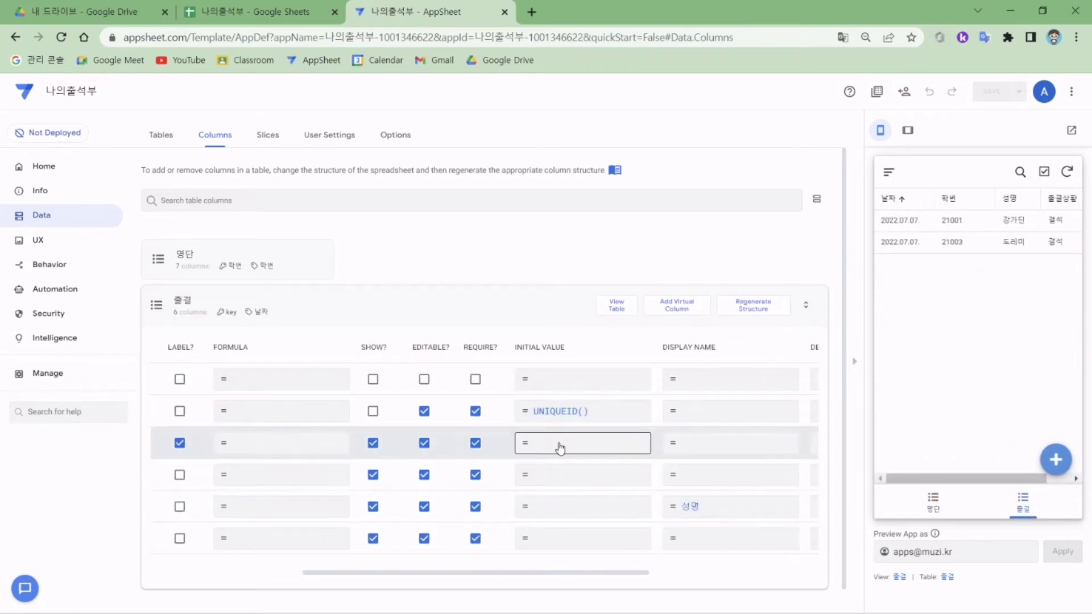
left_click(559, 444)
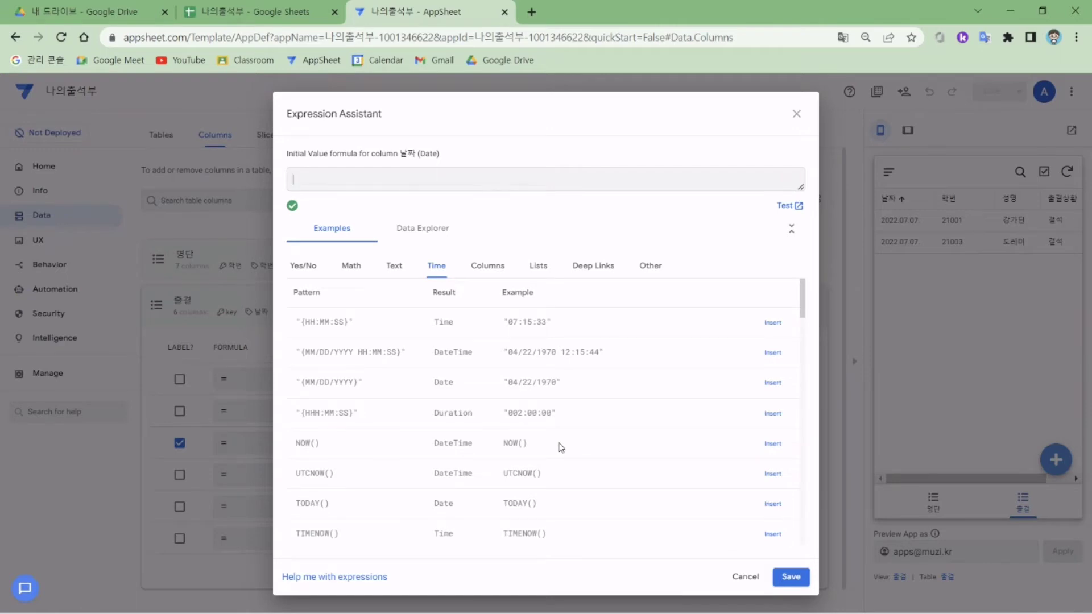
type("TOD")
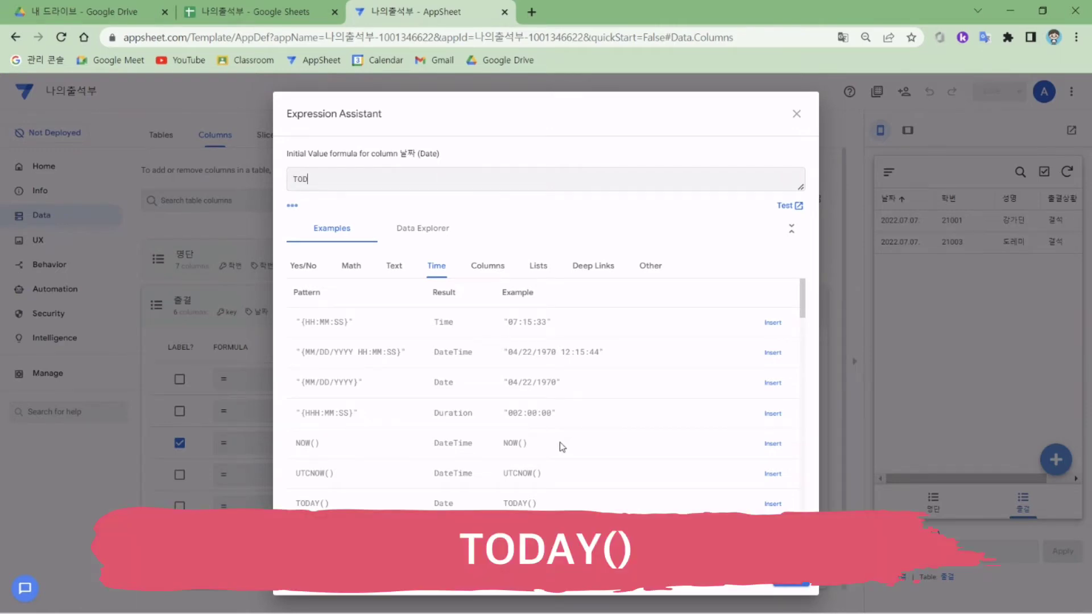
type("AY()")
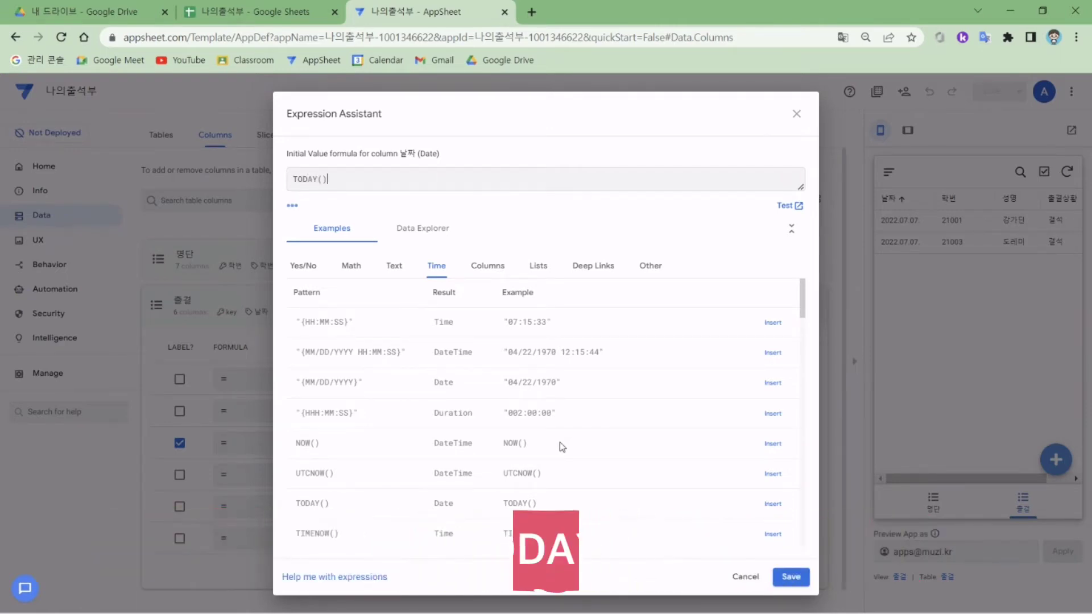
left_click(791, 578)
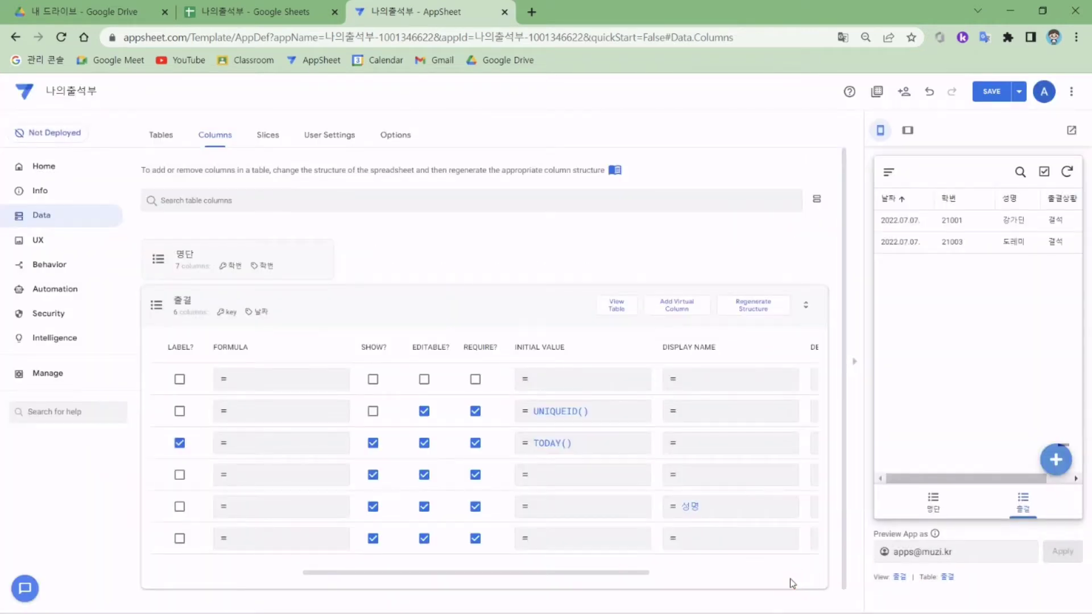
left_click(989, 93)
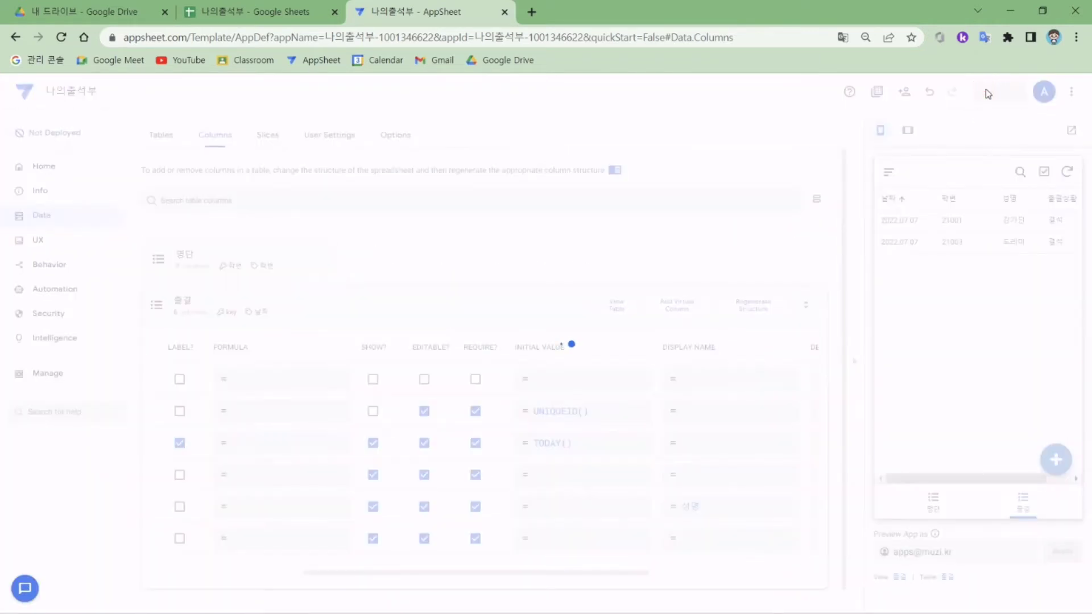
Step: Check the prefilled date and its calendar picker in a new 출결 entry in the preview
left_click(1055, 459)
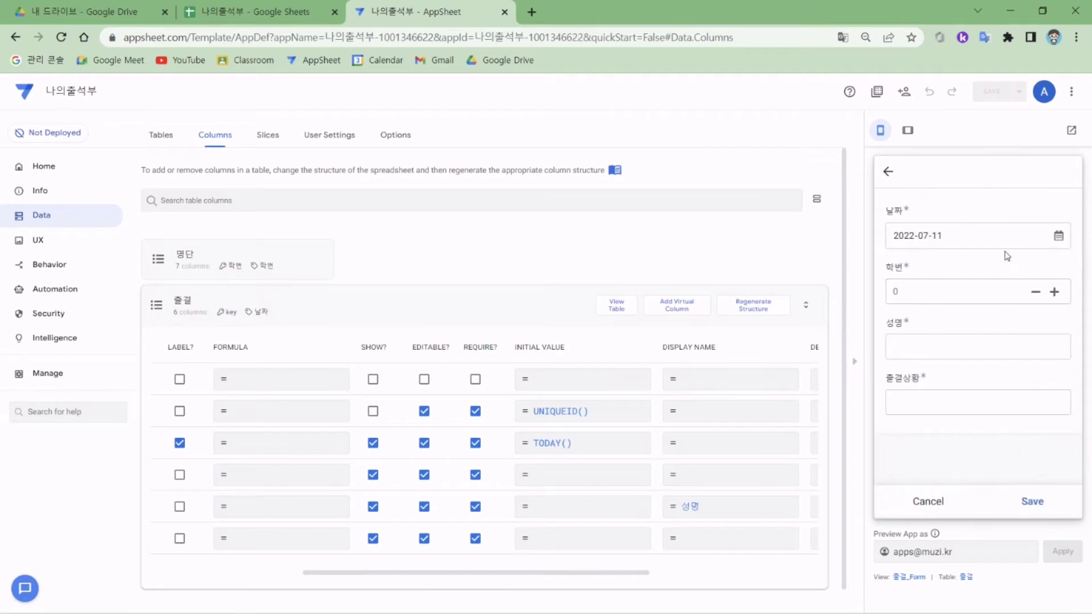
left_click(1058, 235)
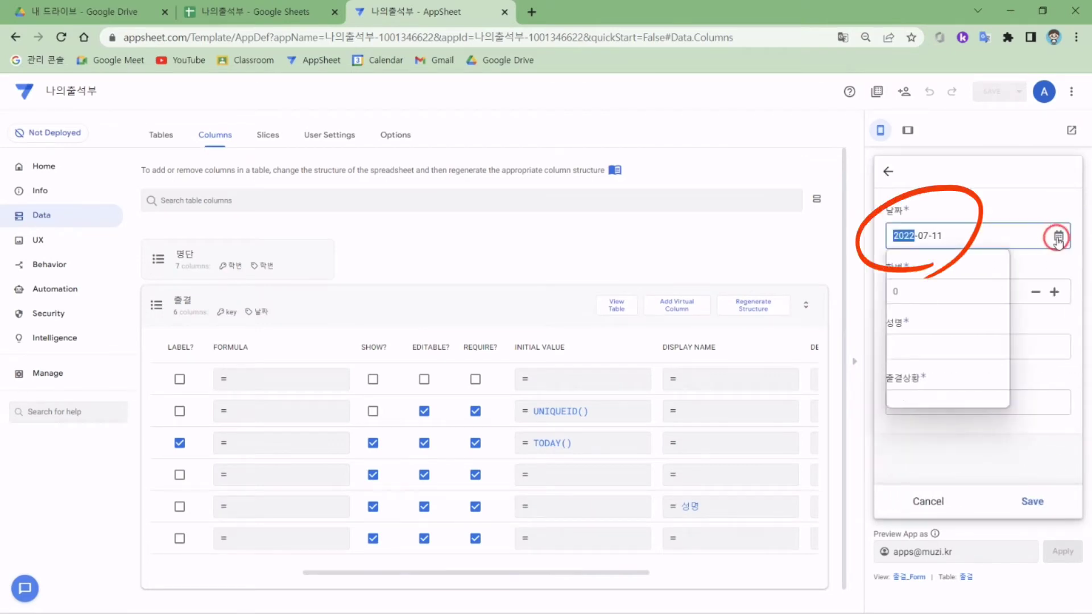
left_click(970, 326)
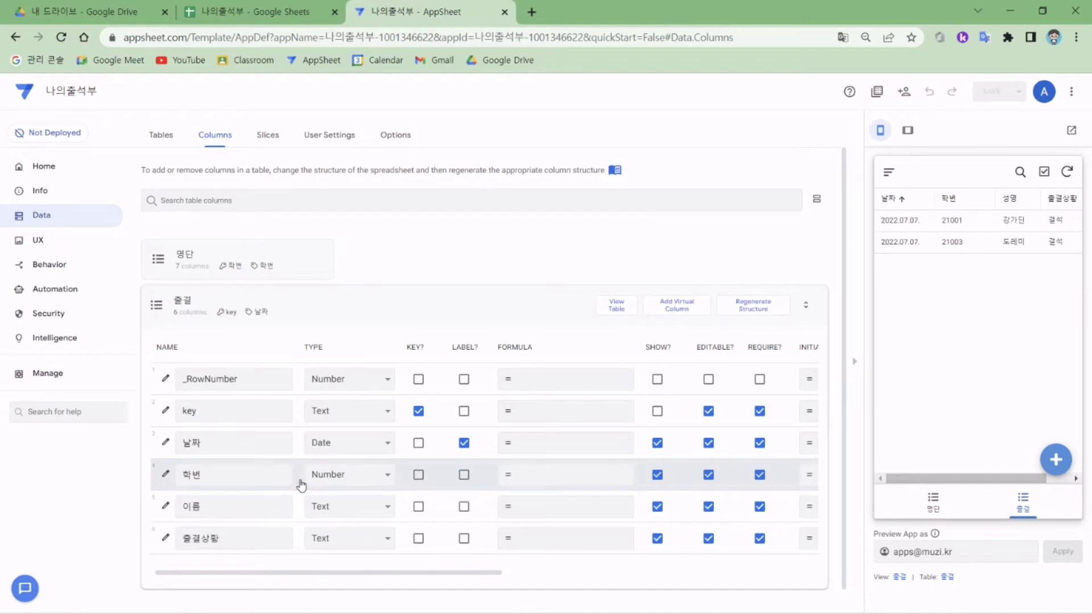
Step: Switch to the 나의출석부 spreadsheet in Google Sheets and review the 학번 values in the 명단 sheet
key("ctrl+shift+Tab")
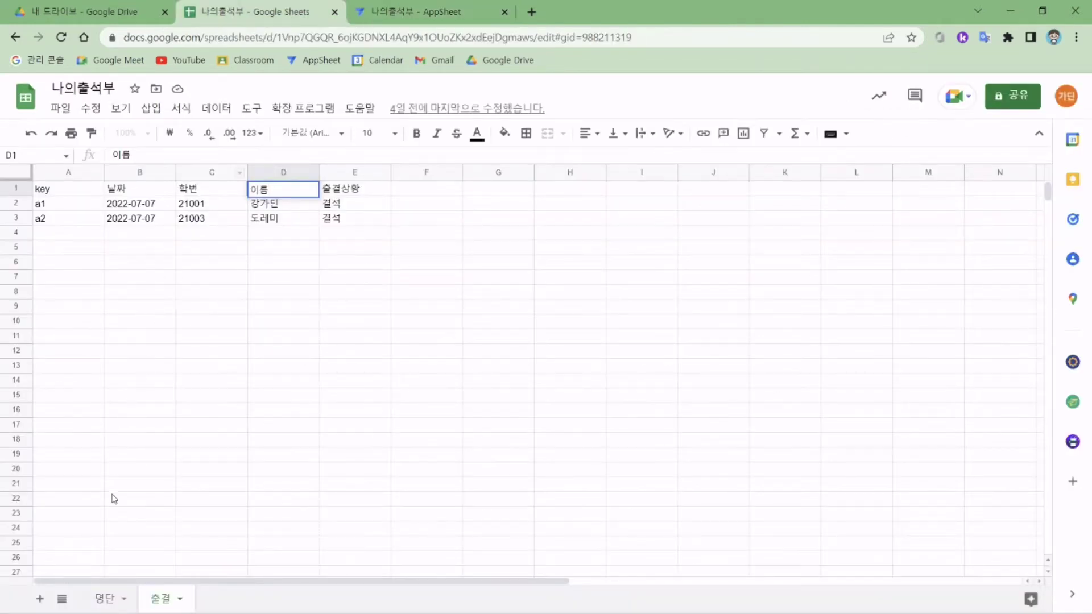
left_click(105, 598)
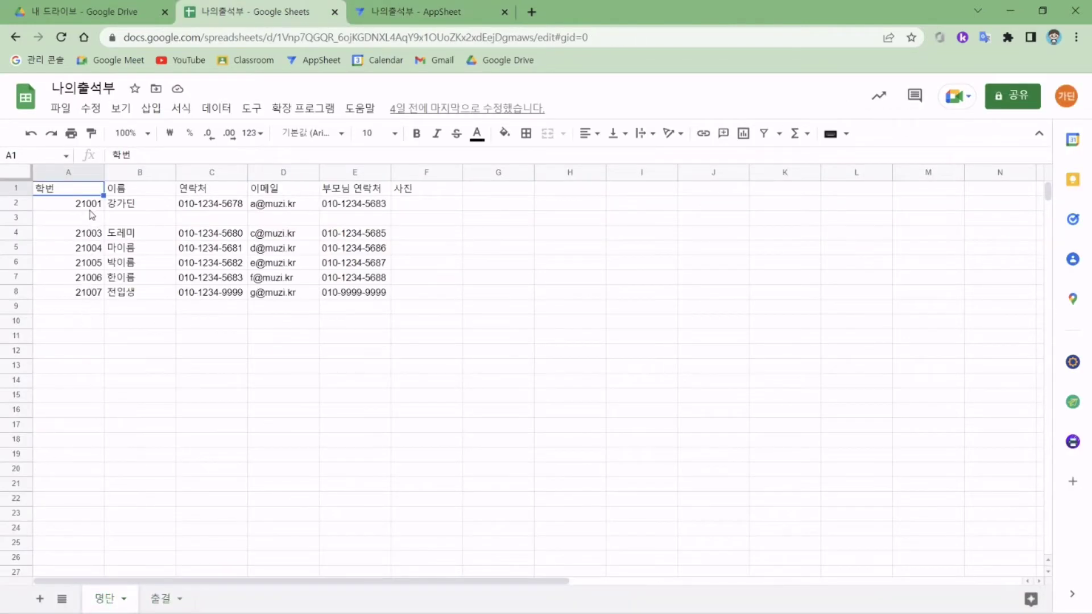
left_click_drag(89, 204, 91, 297)
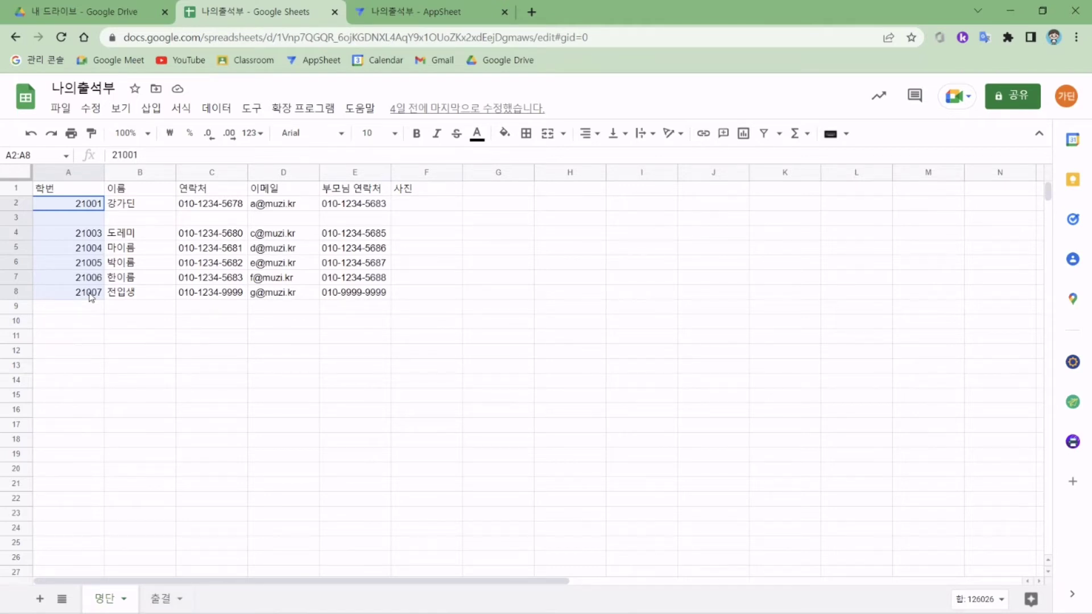
left_click_drag(91, 297, 91, 297)
Step: Switch back to AppSheet, change the 학번 column in 출결 to type Ref with source table 명단, and save the app
left_click(380, 12)
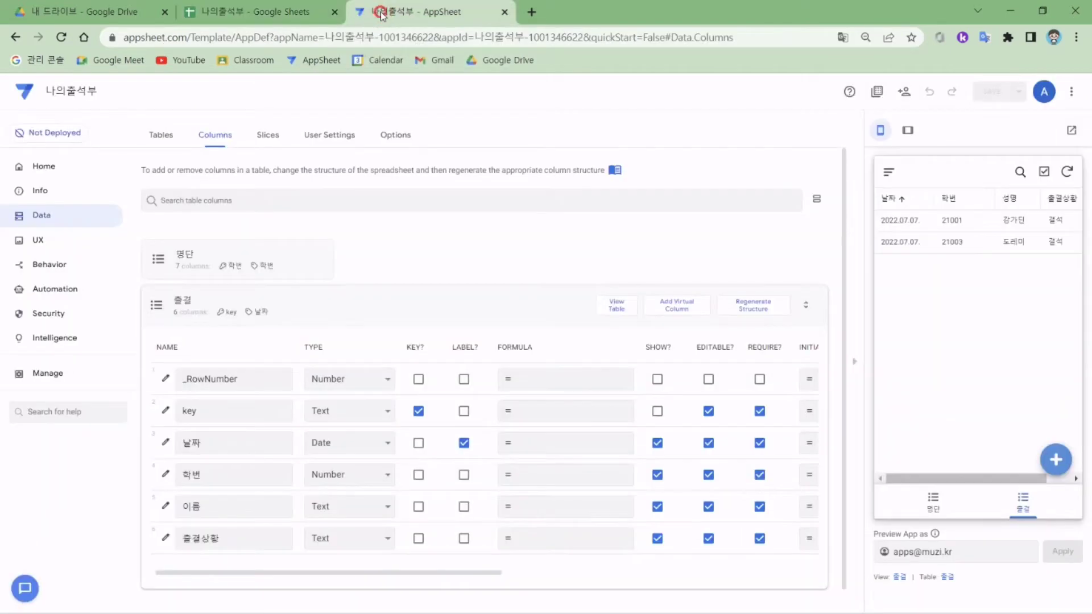
left_click(341, 478)
scroll(340, 432, "down", 3)
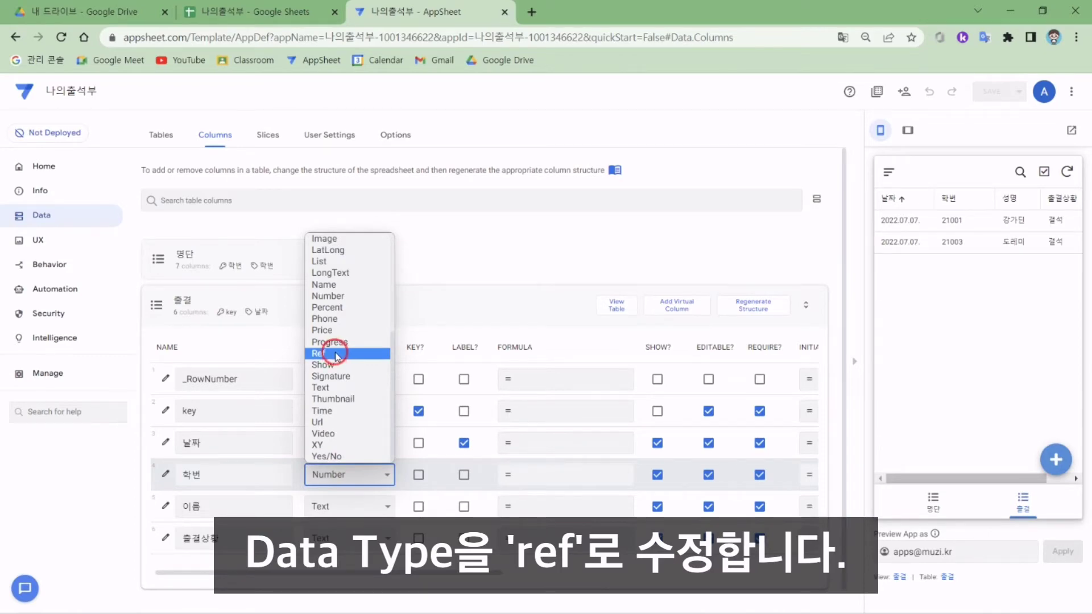
left_click(337, 354)
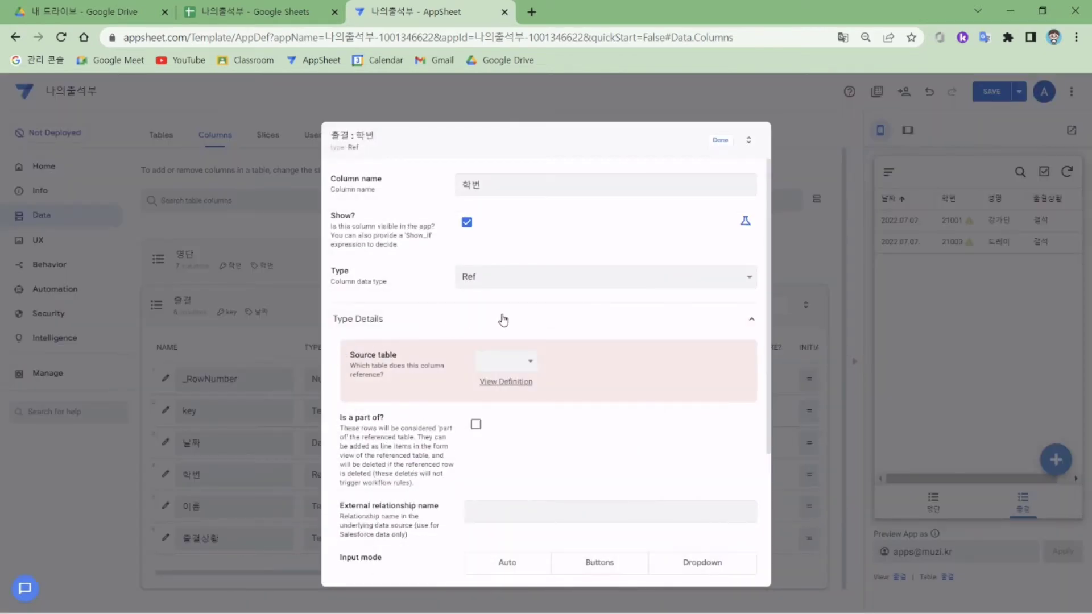
left_click(523, 362)
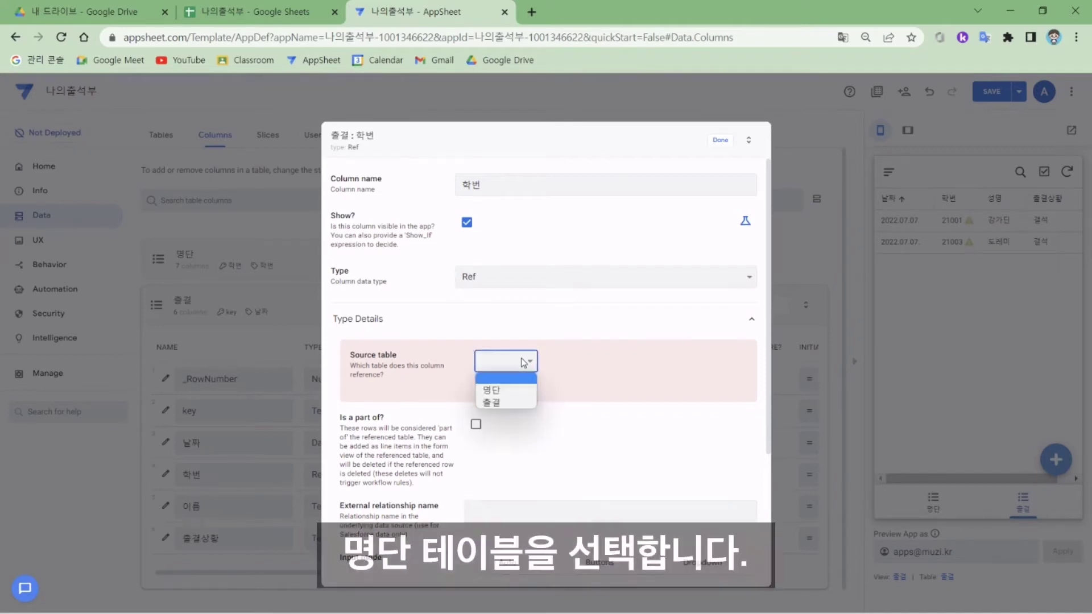
left_click(515, 392)
left_click(720, 141)
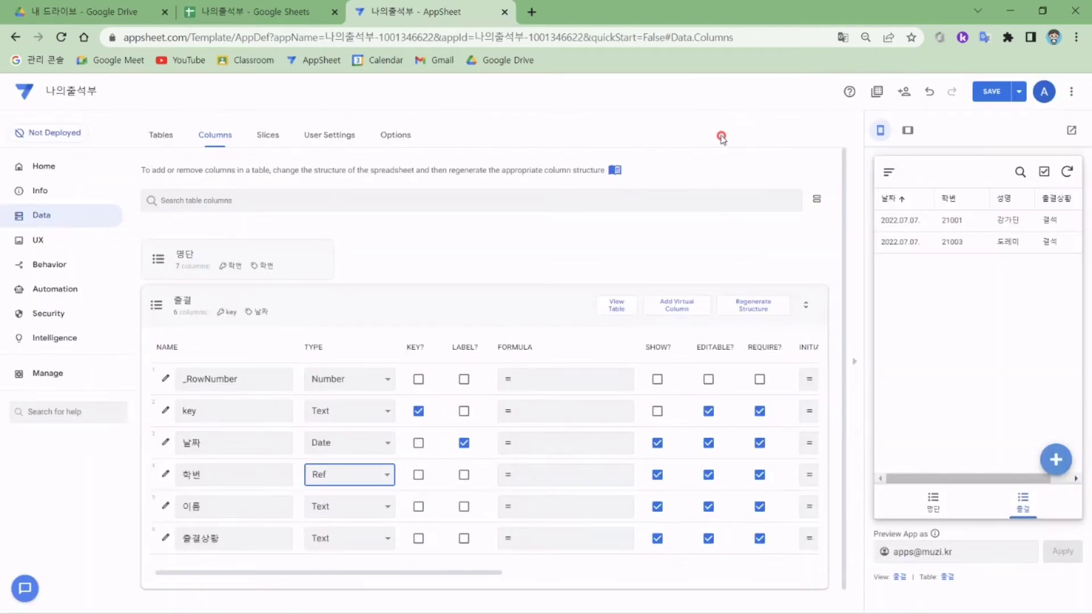
left_click(991, 90)
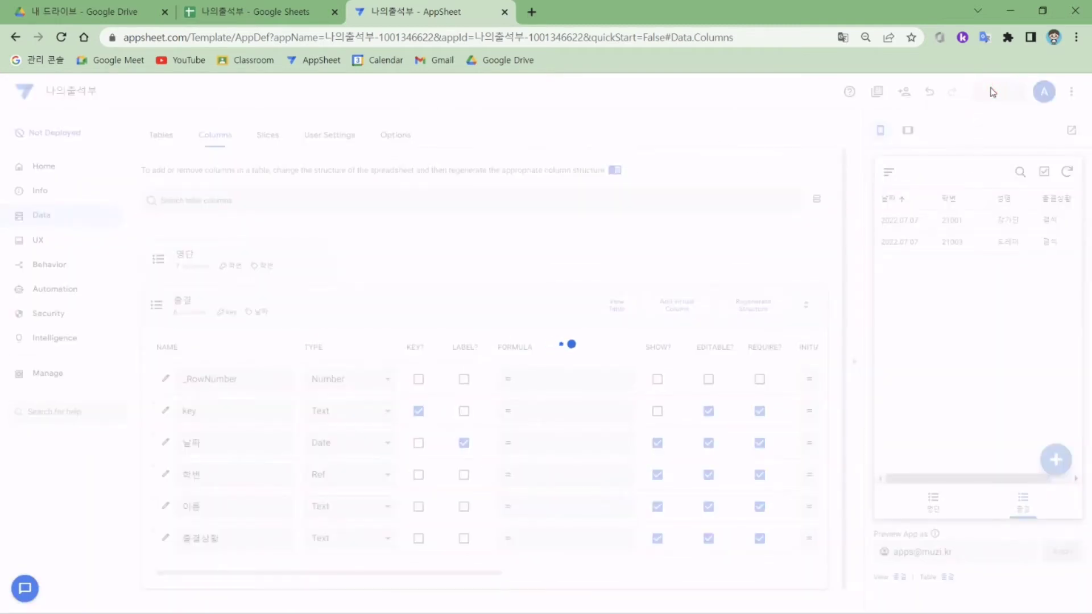
Step: Check the 학번 choices offered in a new 출결 entry form in the app preview
left_click(1052, 460)
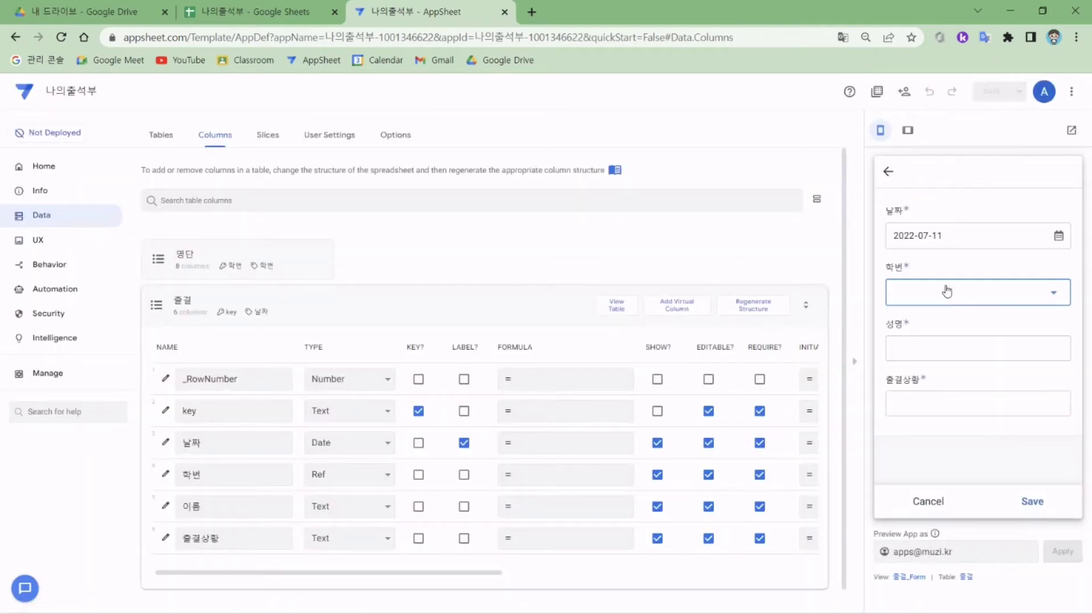
left_click(946, 287)
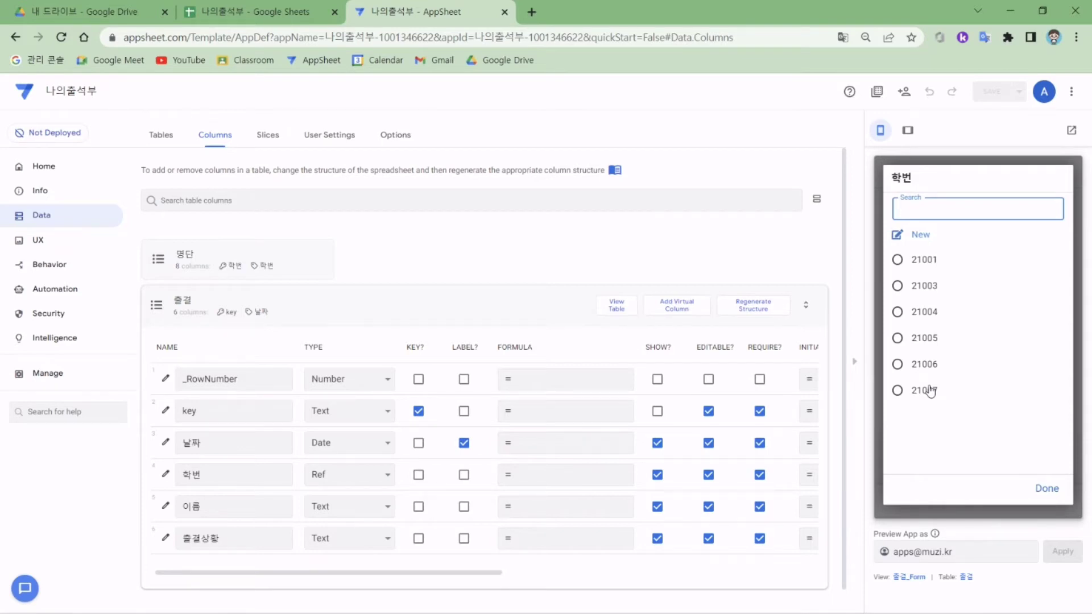
Step: Try 이름 as the label of the 명단 table for the 학번 choices in the preview, and restore 학번 as the label
left_click(314, 262)
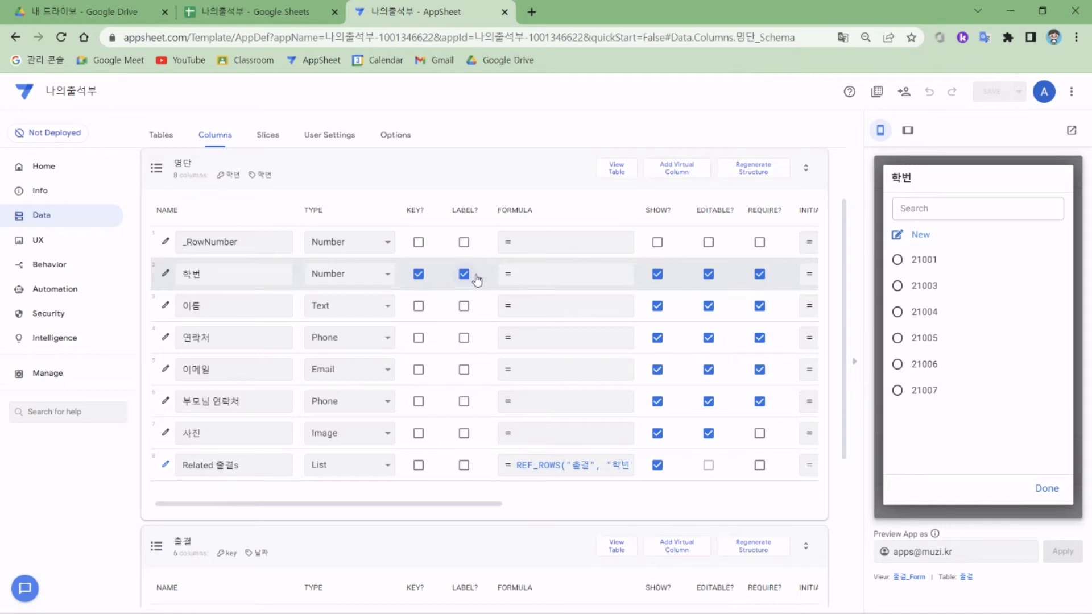
left_click(464, 275)
left_click(464, 306)
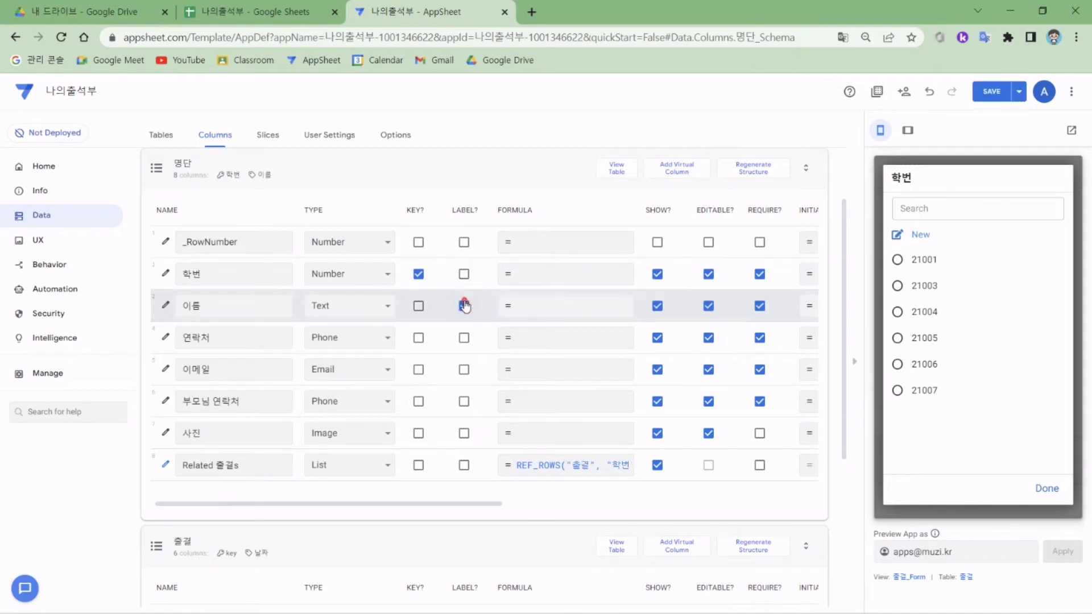
left_click(976, 297)
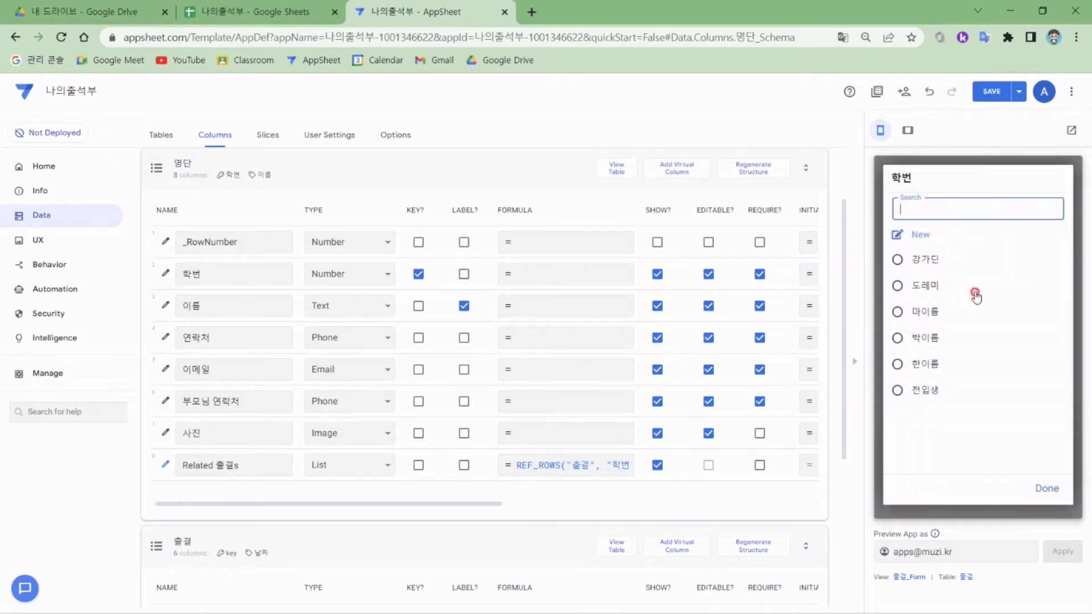
left_click(464, 274)
left_click(465, 338)
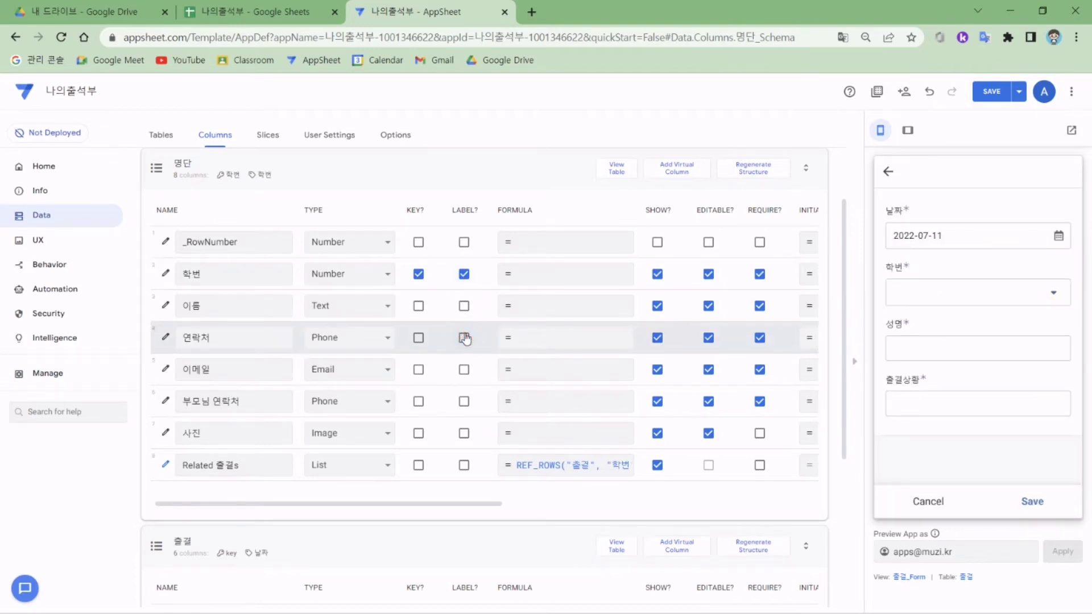
Step: Pick the first student number in the 출결 entry form of the preview and check the 성명 field
left_click(955, 293)
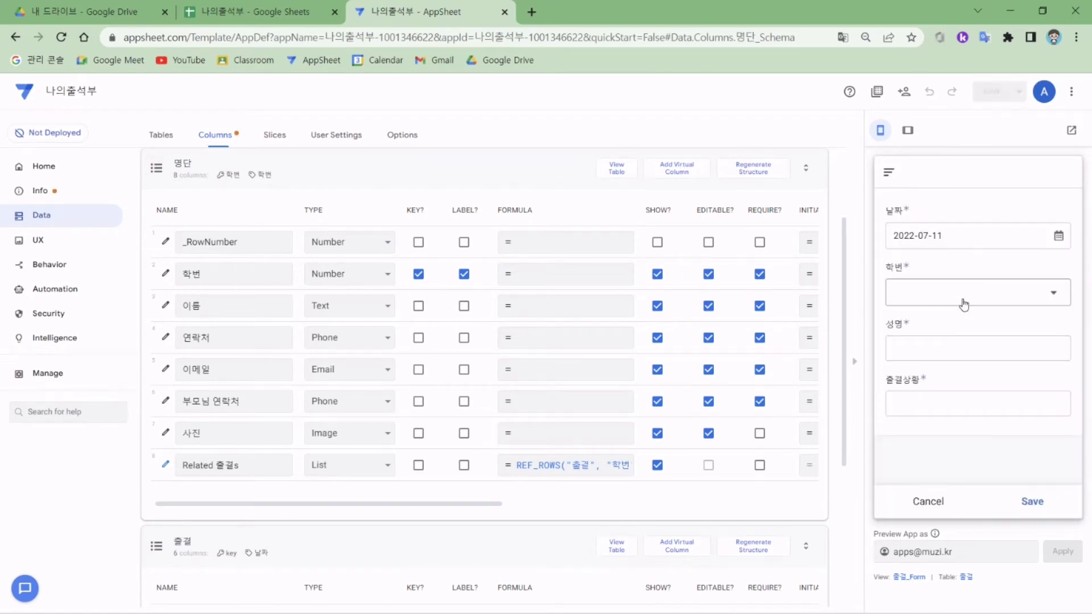
left_click(963, 301)
left_click(1047, 488)
left_click(926, 350)
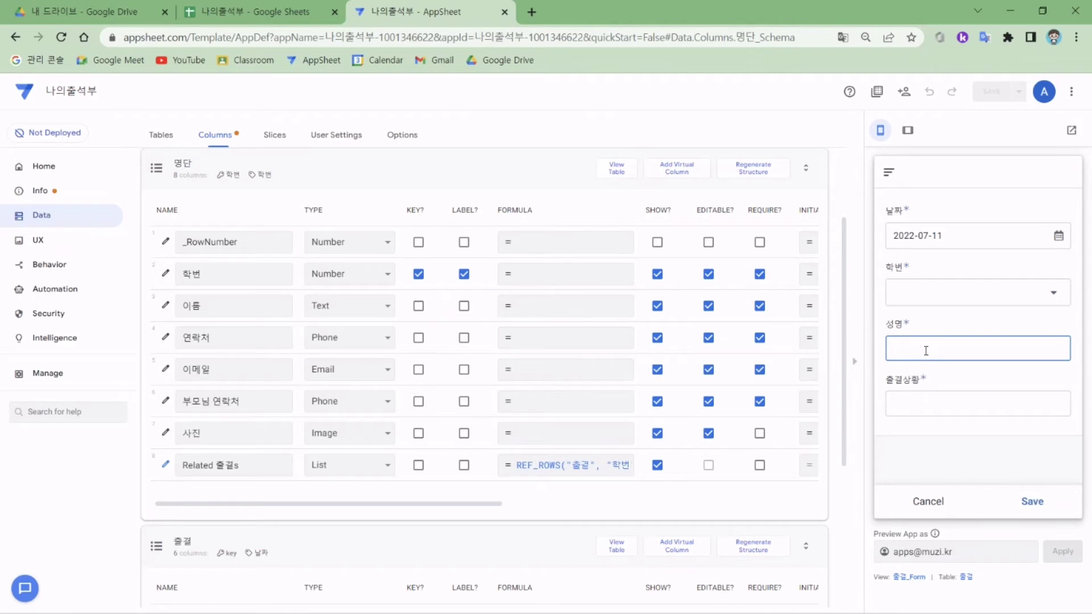
left_click(920, 293)
left_click(922, 263)
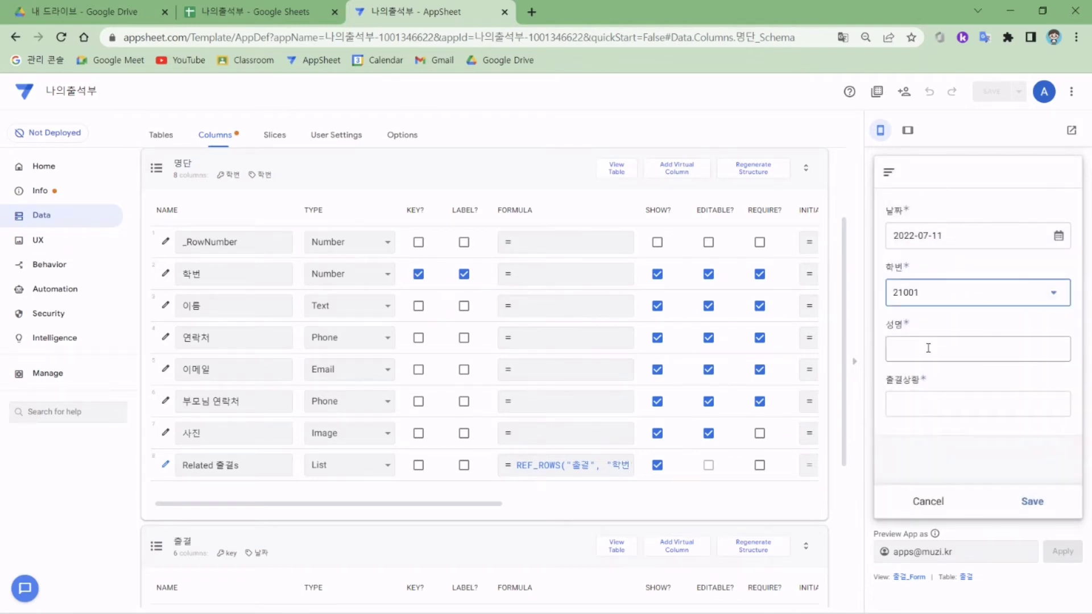
left_click(928, 348)
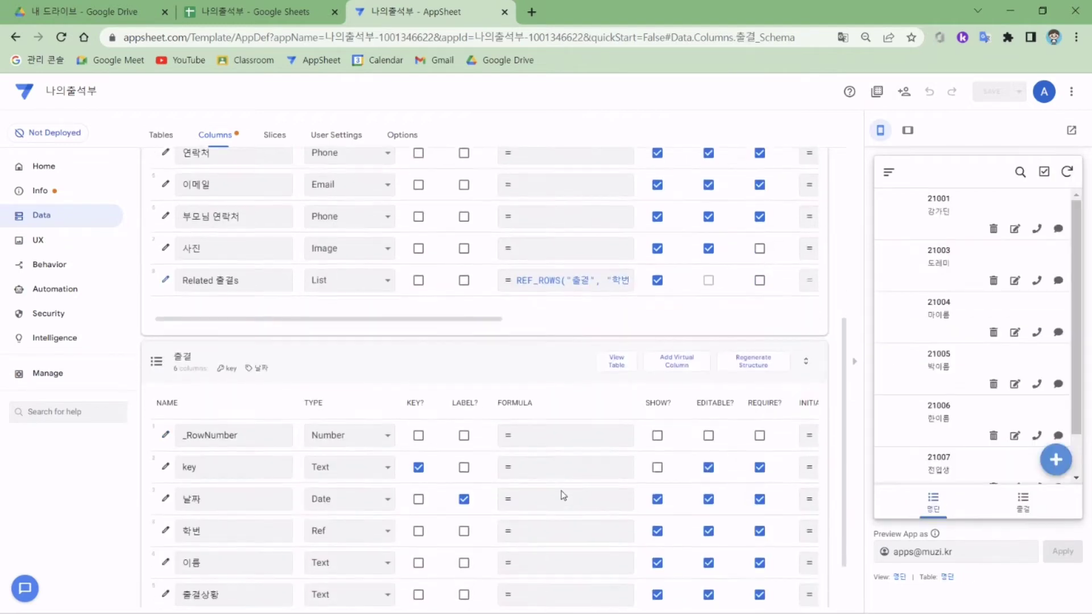
Step: Set the app formula of the 이름 column in the 출결 table to [학번]
scroll(560, 495, "down", 1)
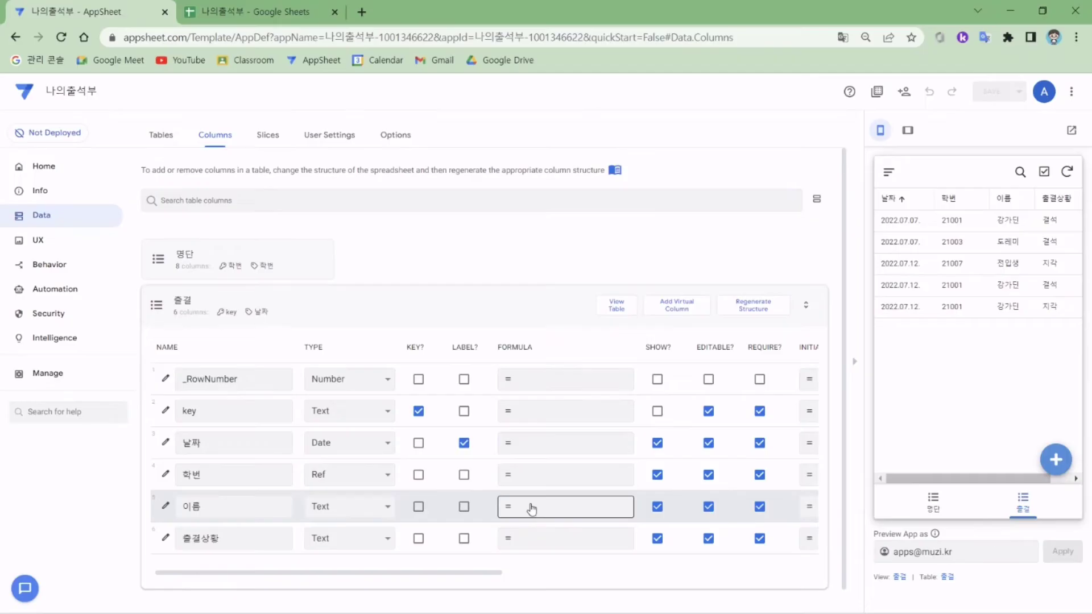
left_click(532, 508)
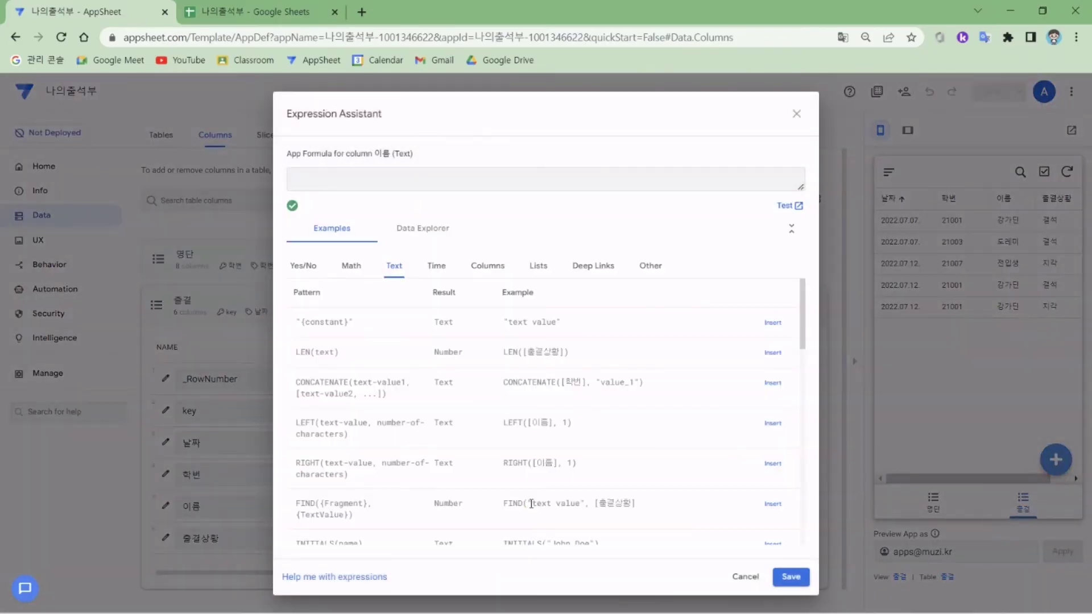
type("[학번")
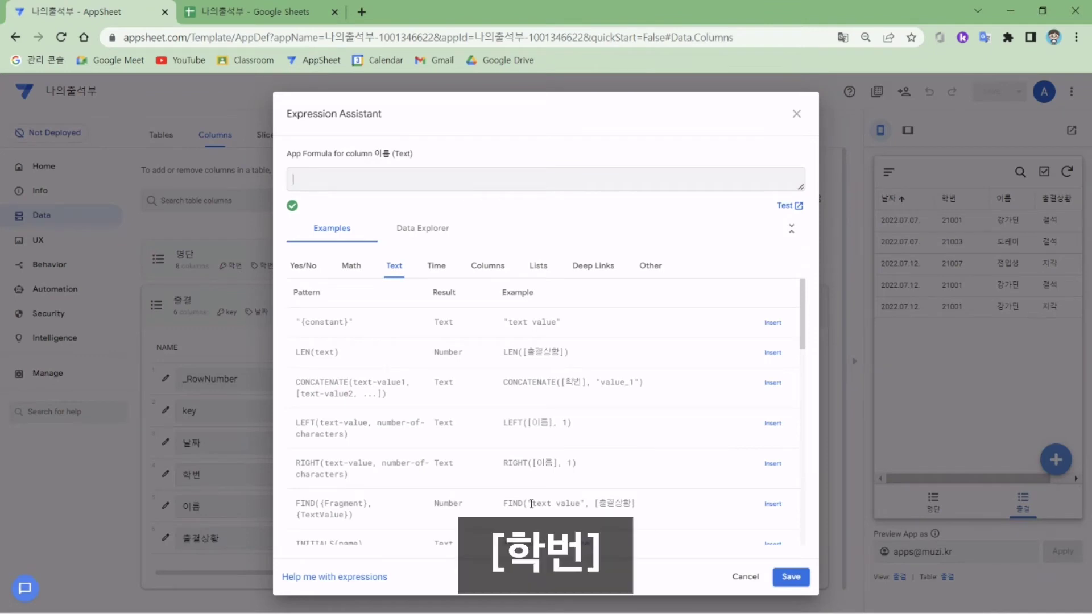
type("]")
left_click(794, 576)
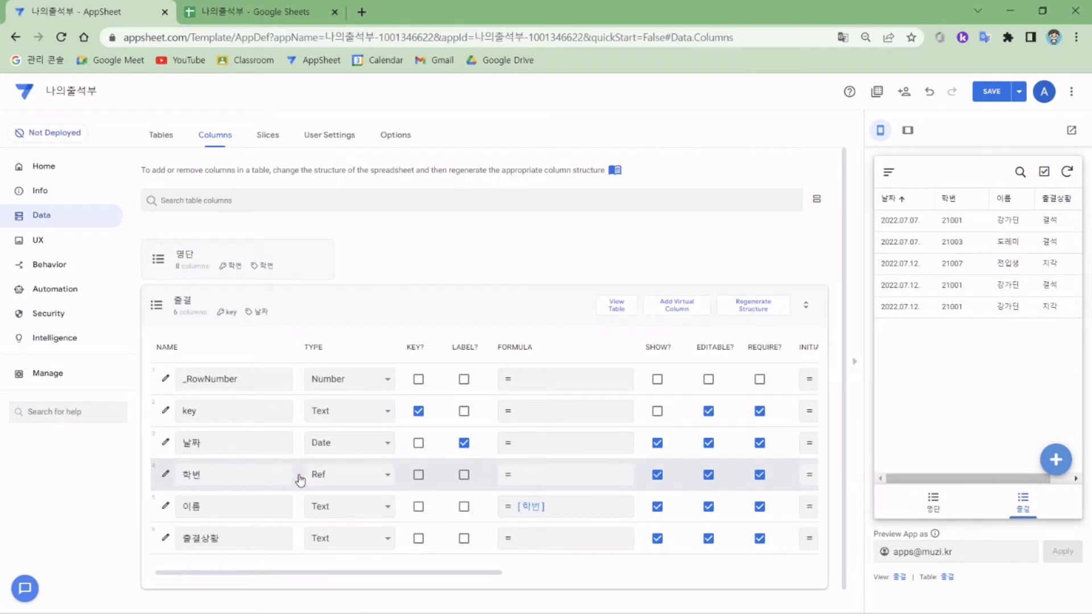
Step: Test the 이름 formula by picking the first student number in a new 출결 entry in the preview
left_click(1055, 459)
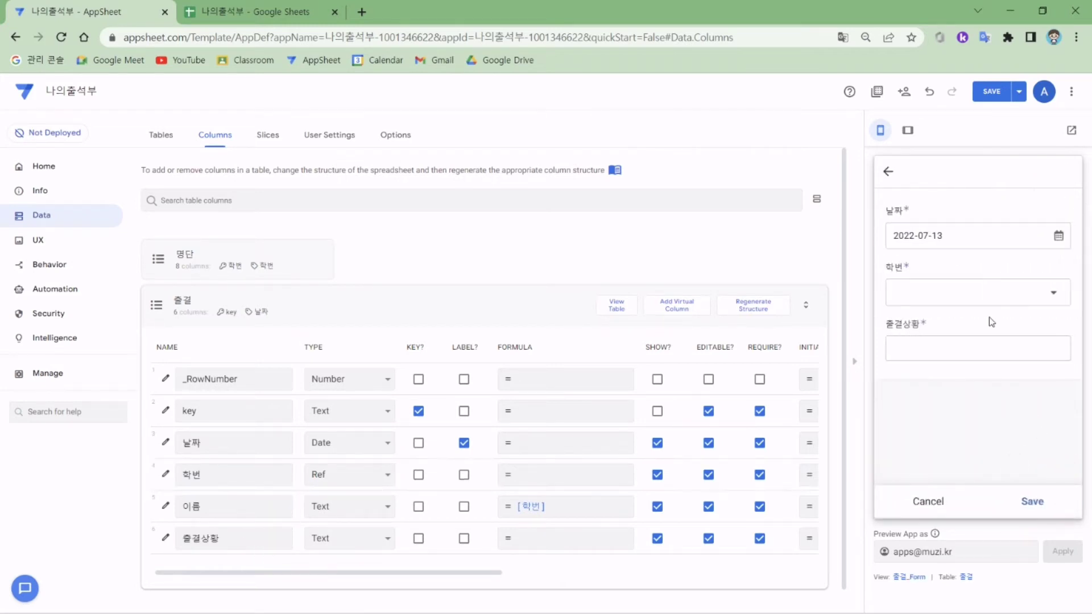
left_click(963, 300)
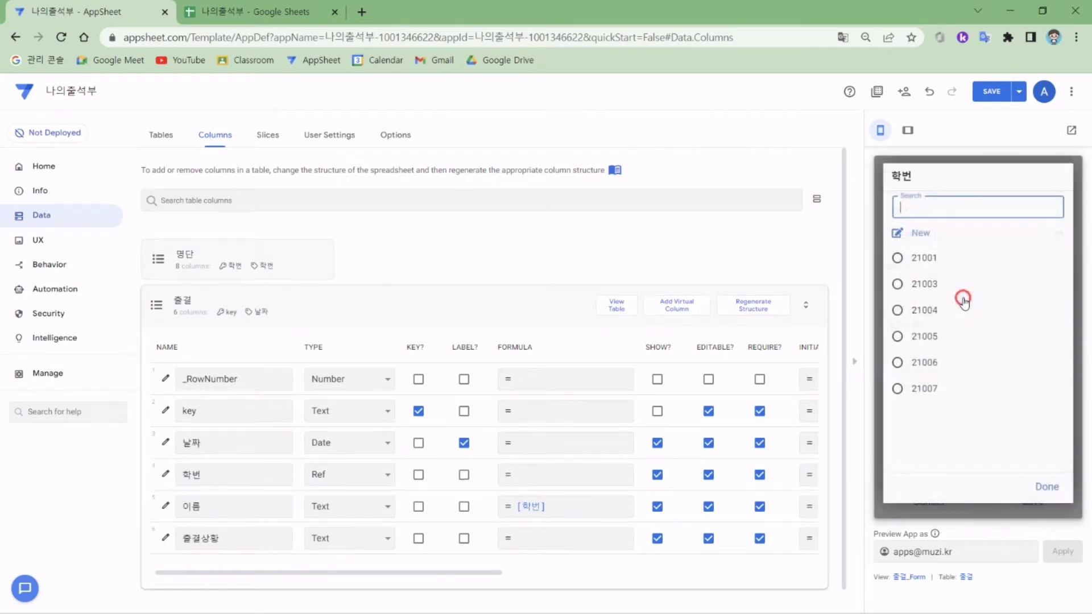
left_click(486, 506)
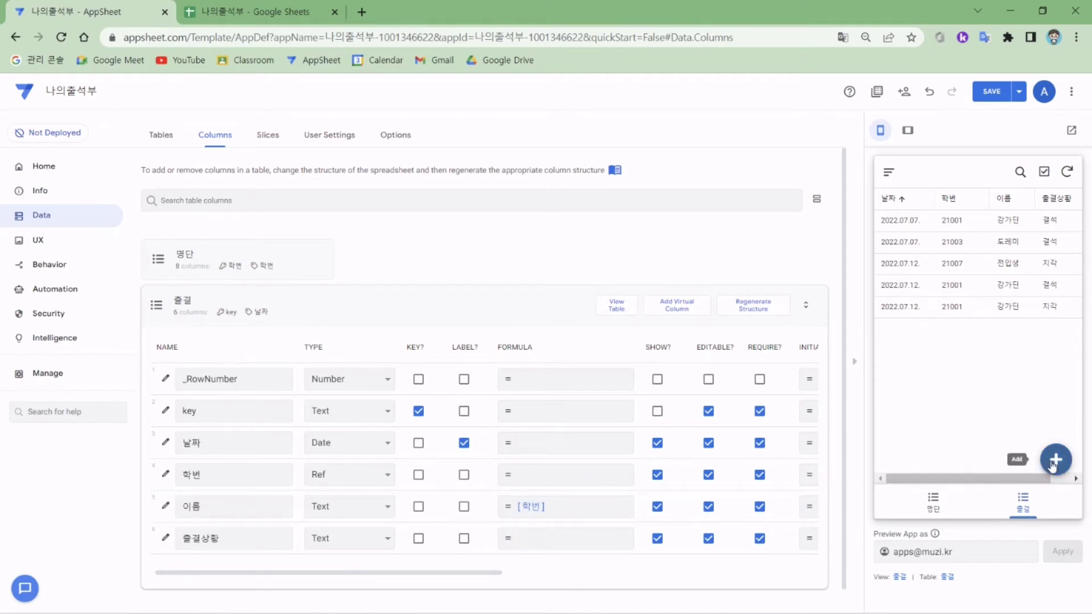
left_click(1055, 460)
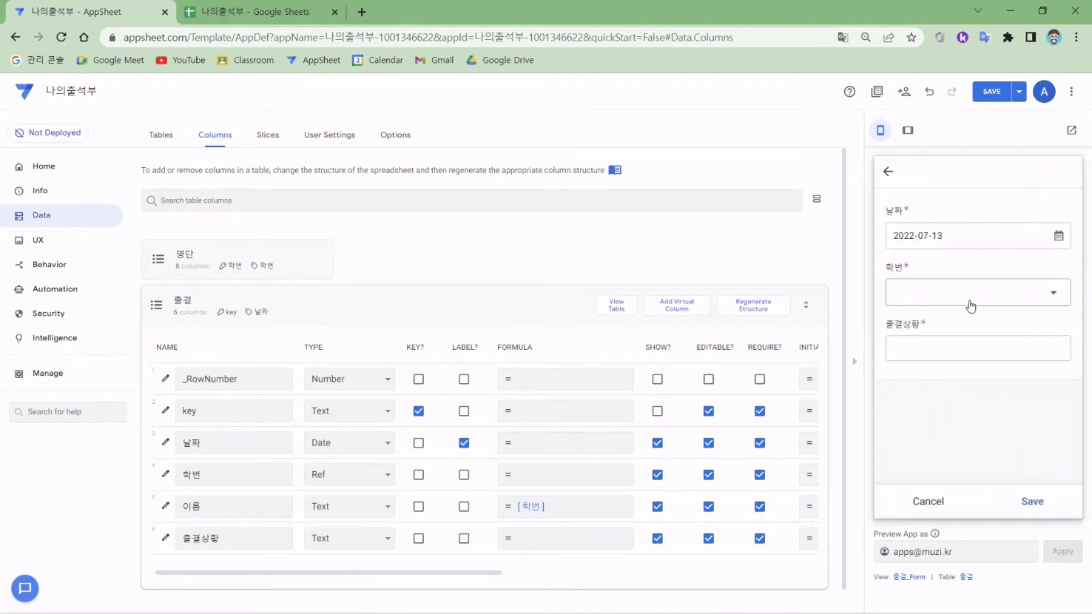
left_click(971, 306)
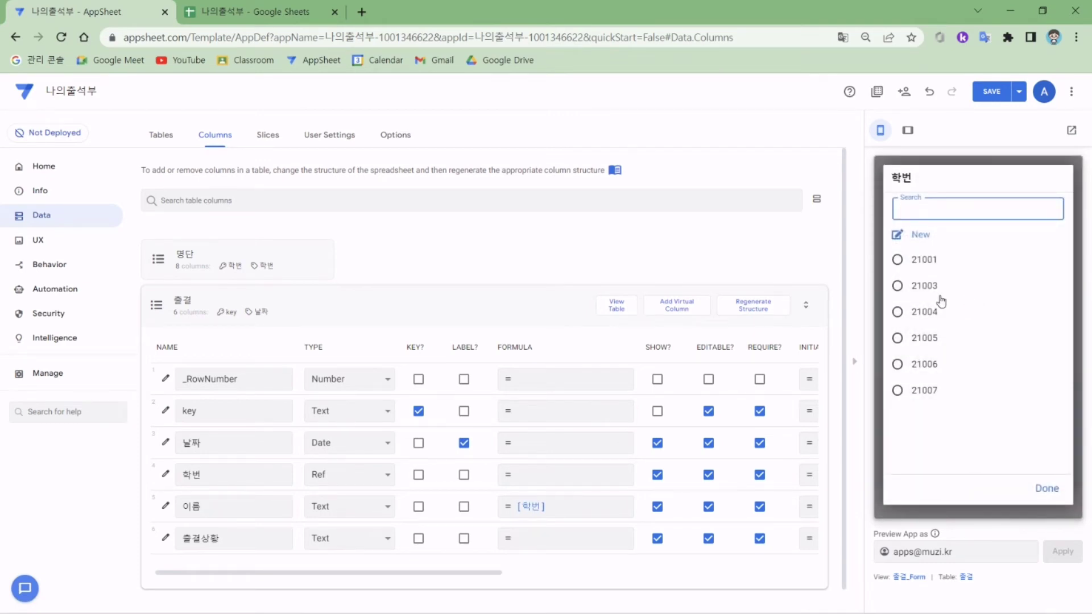
left_click(924, 261)
left_click(920, 355)
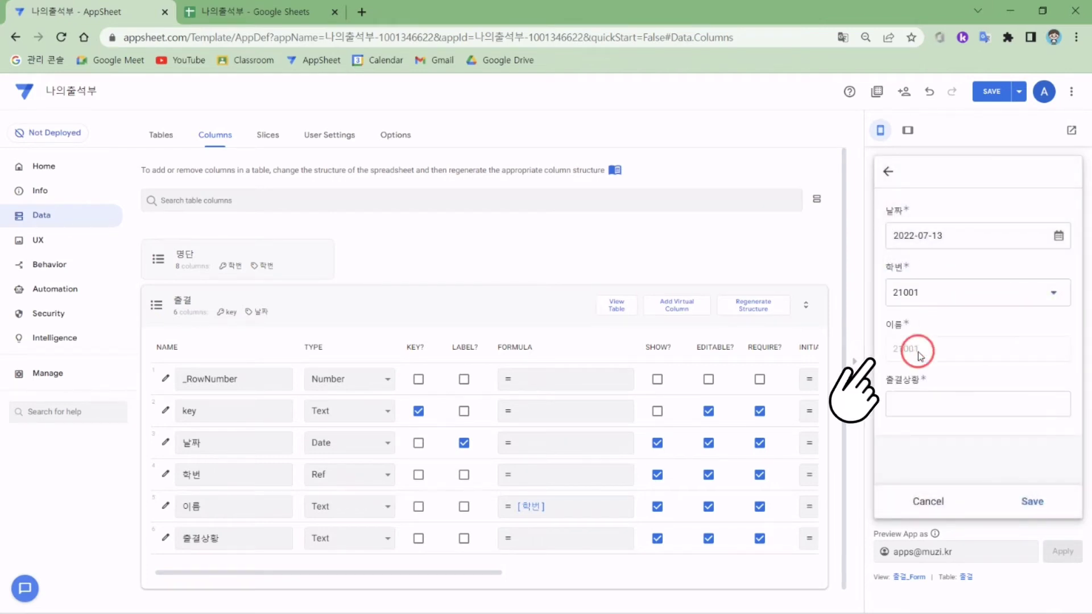
left_click(920, 356)
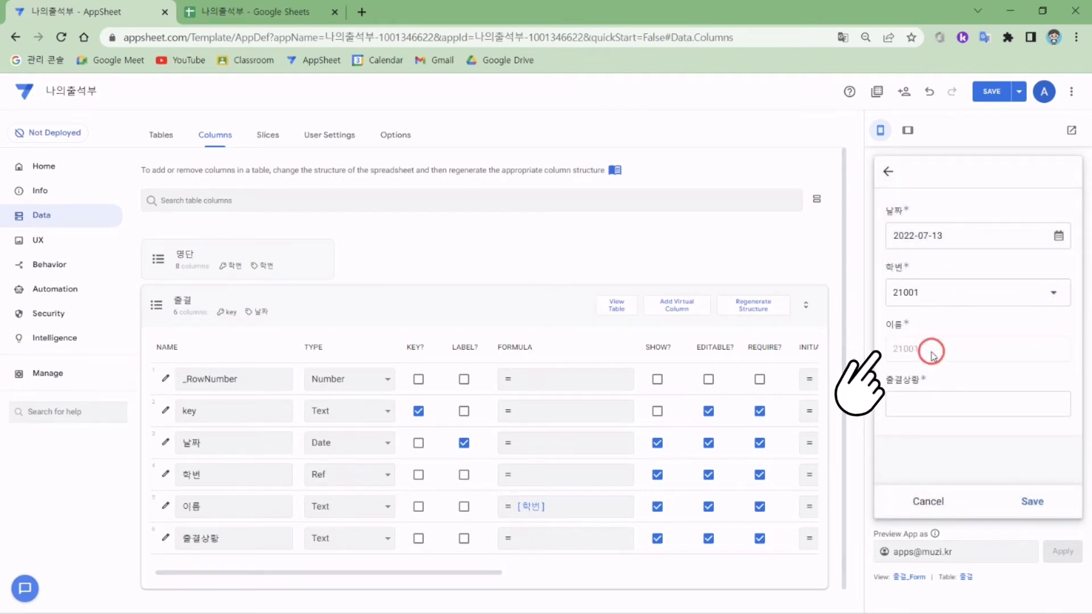
Step: Extend the app formula of the 이름 column in 출결 to [학번].[이름]
left_click(577, 515)
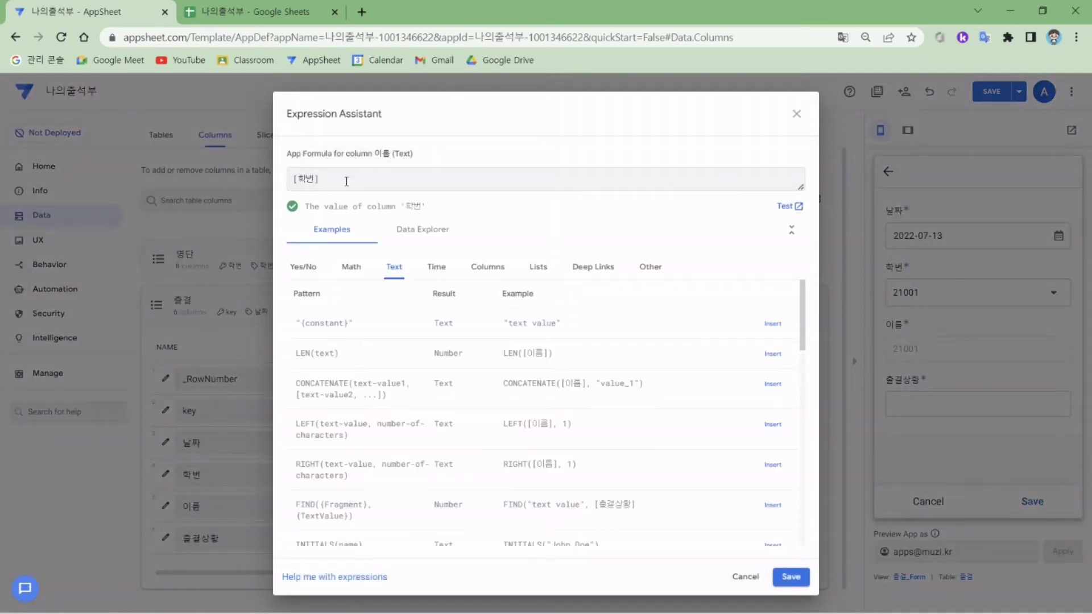
type(".[")
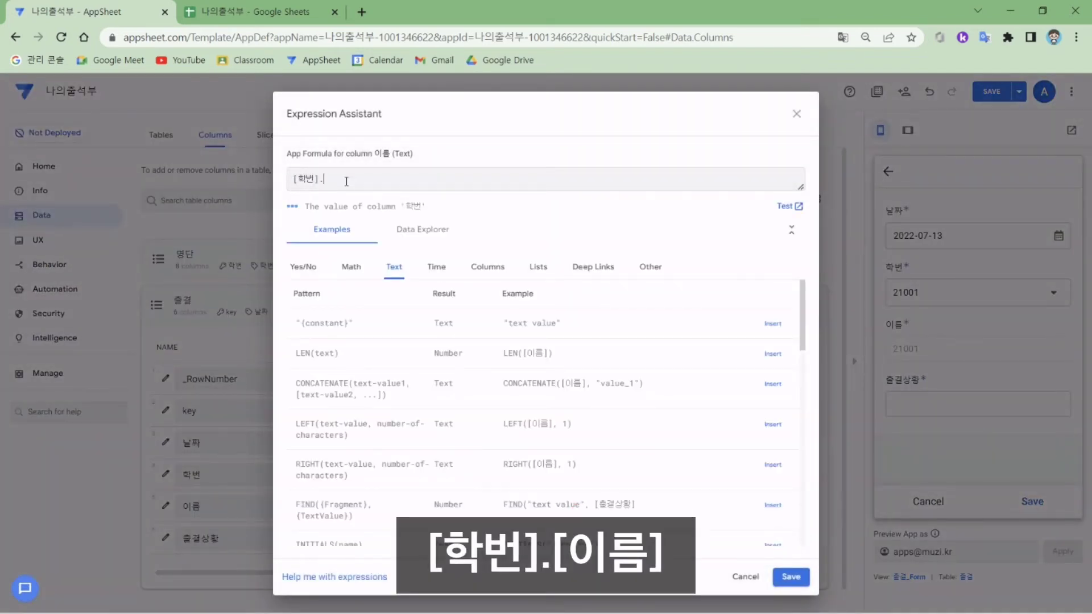
type("이름")
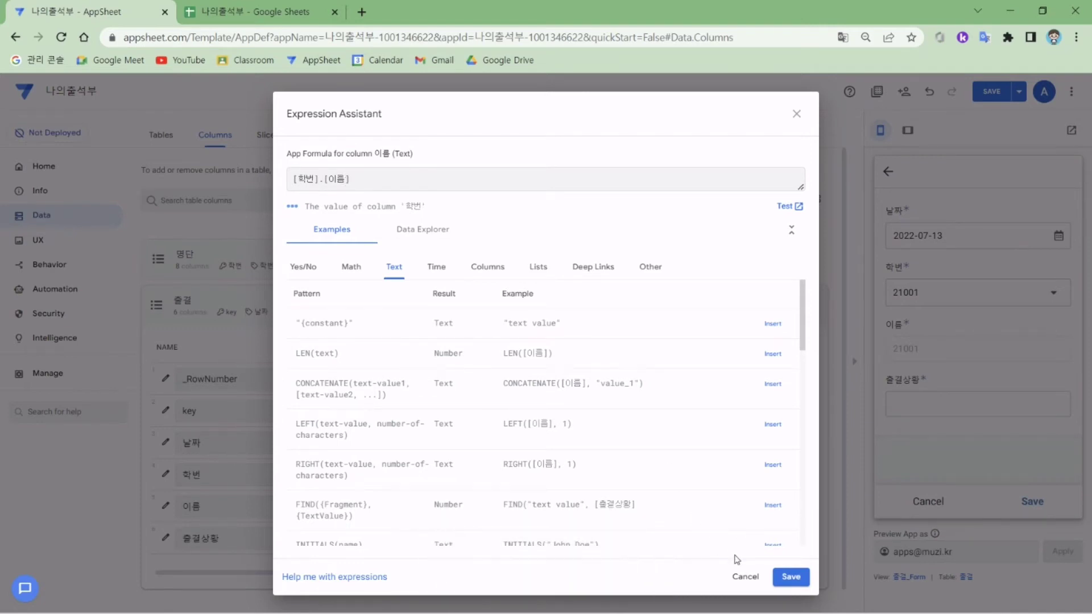
left_click(790, 577)
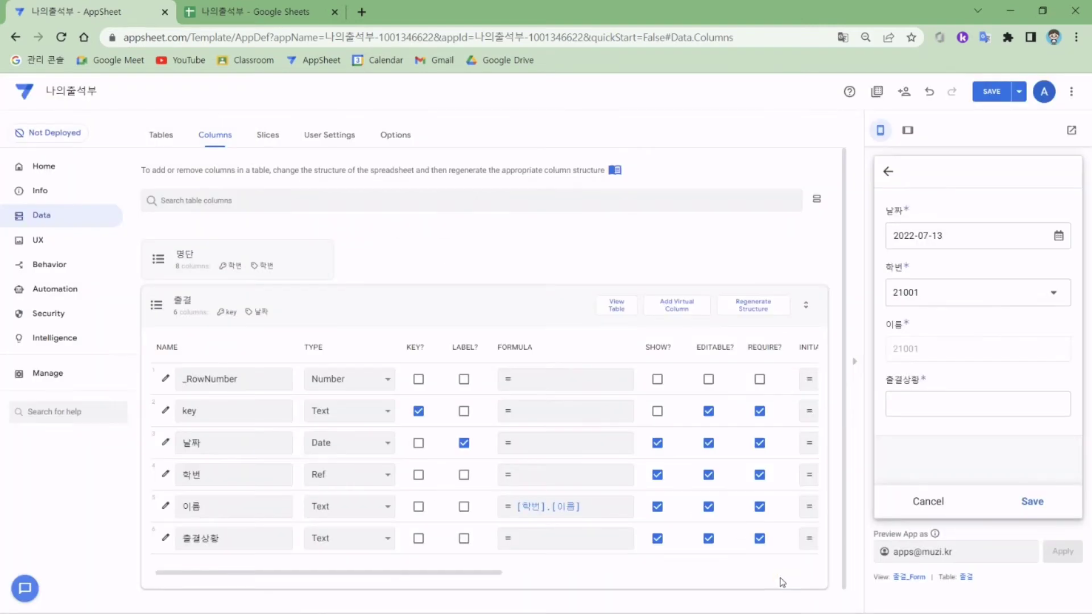
left_click(491, 508)
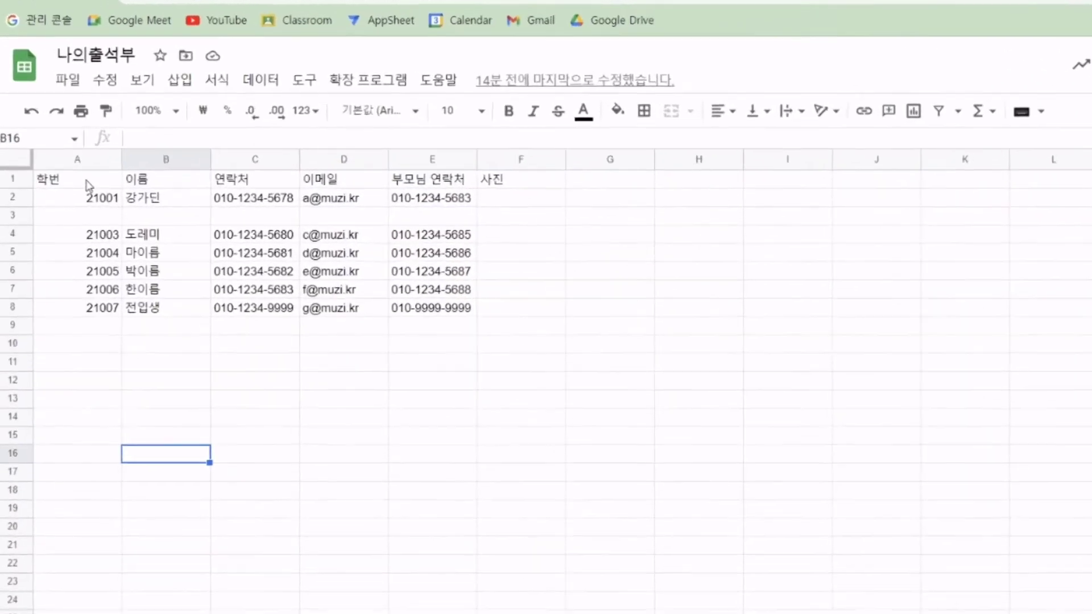
Step: Examine the 학번 column and the matching 이름 of the first student in the 나의출석부 Google Sheets spreadsheet
left_click_drag(91, 177, 92, 318)
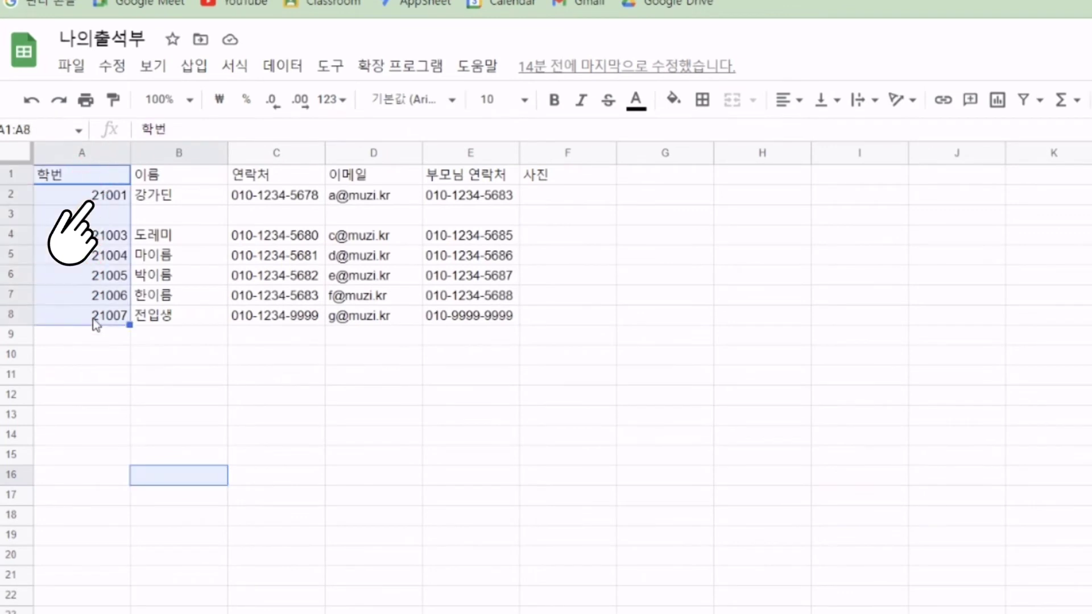
left_click(103, 199)
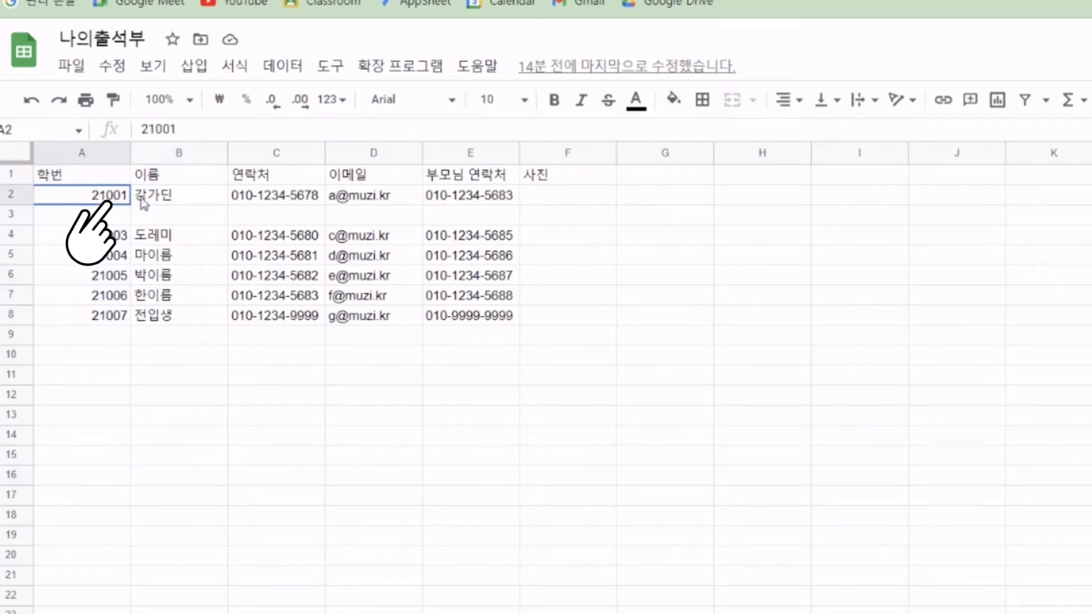
left_click_drag(103, 202, 175, 202)
left_click(191, 196)
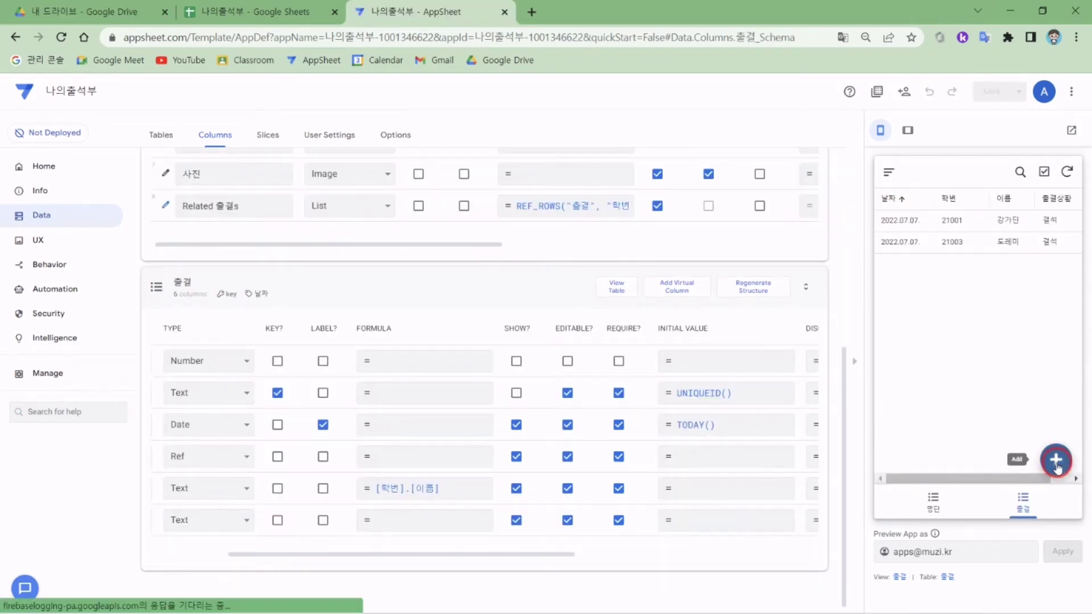
Step: Test the 이름 formula in a new 출결 entry of the AppSheet preview by picking the first, third and last student numbers
left_click(1055, 458)
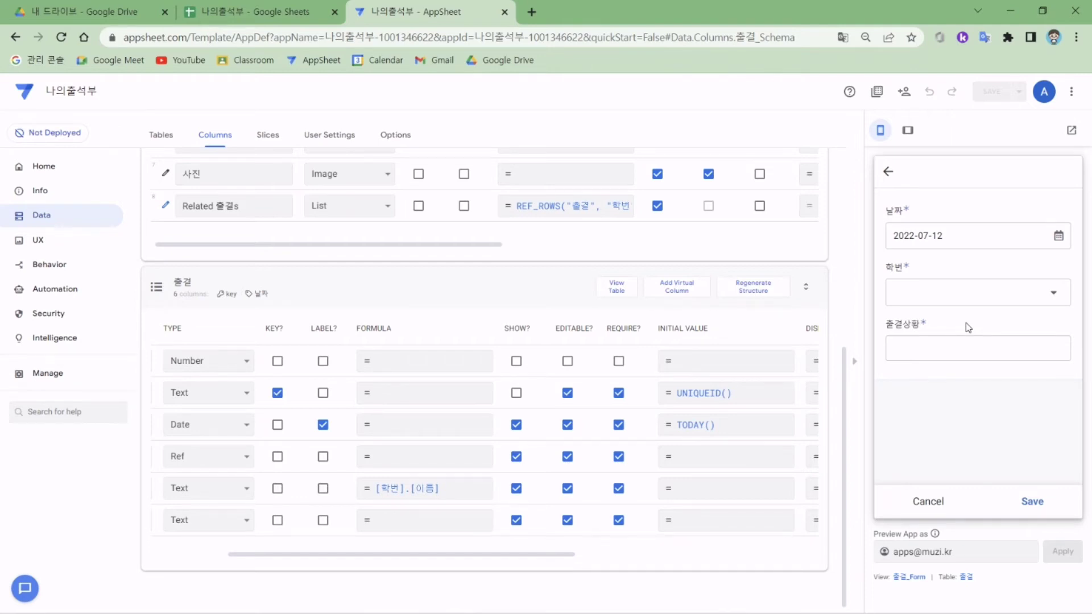
left_click(954, 299)
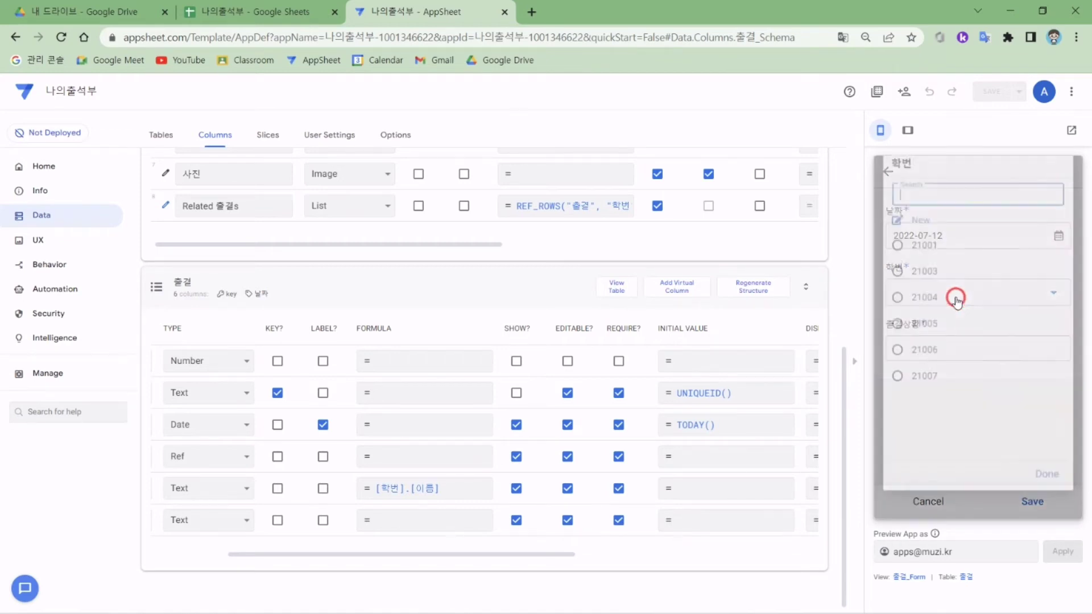
left_click(927, 261)
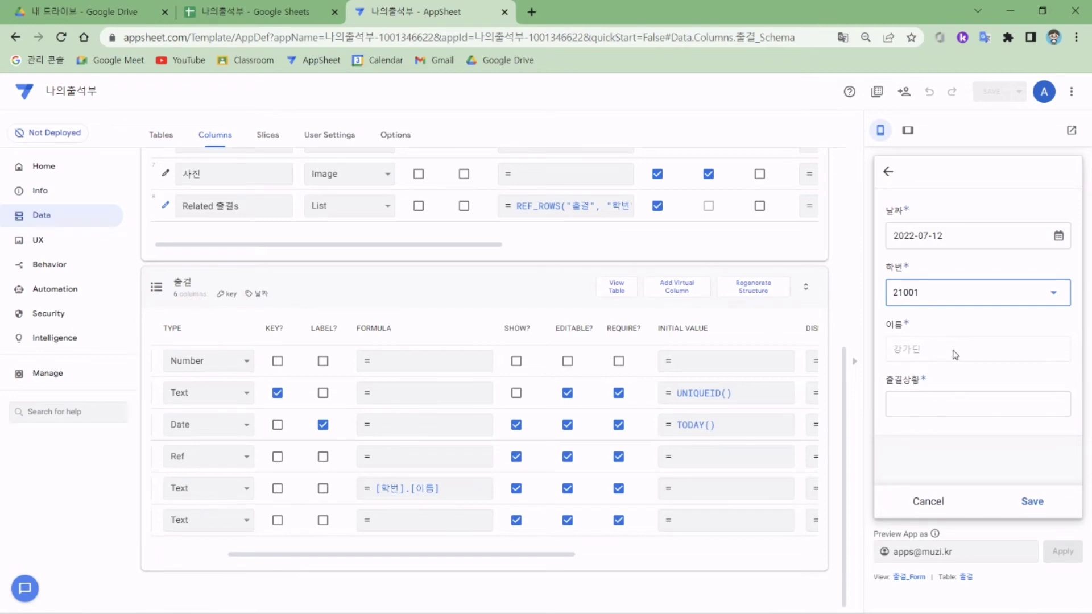
left_click(950, 300)
left_click(917, 310)
left_click(956, 296)
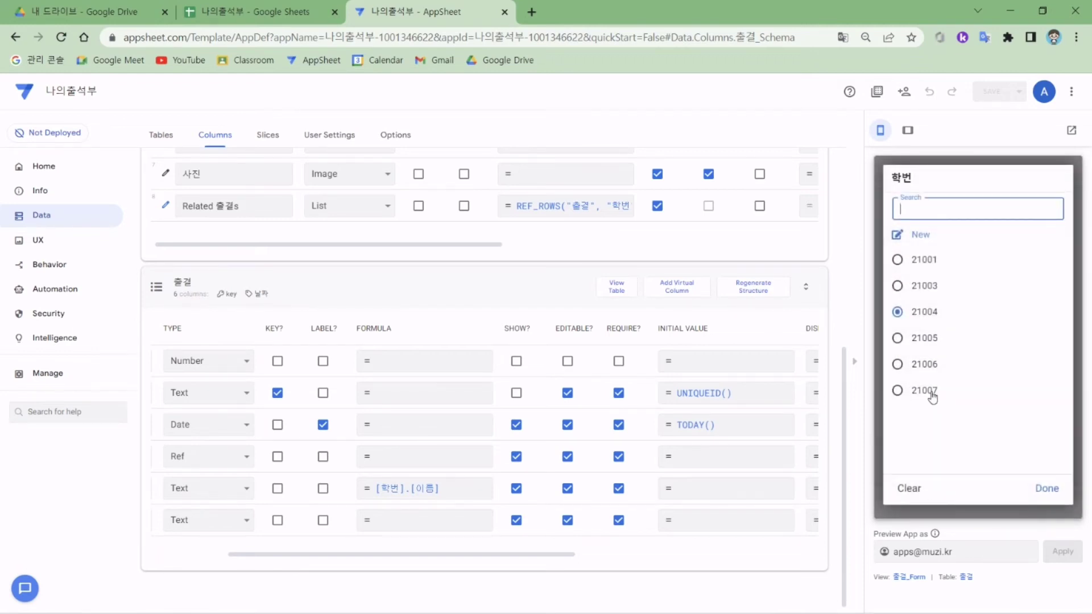
left_click(933, 397)
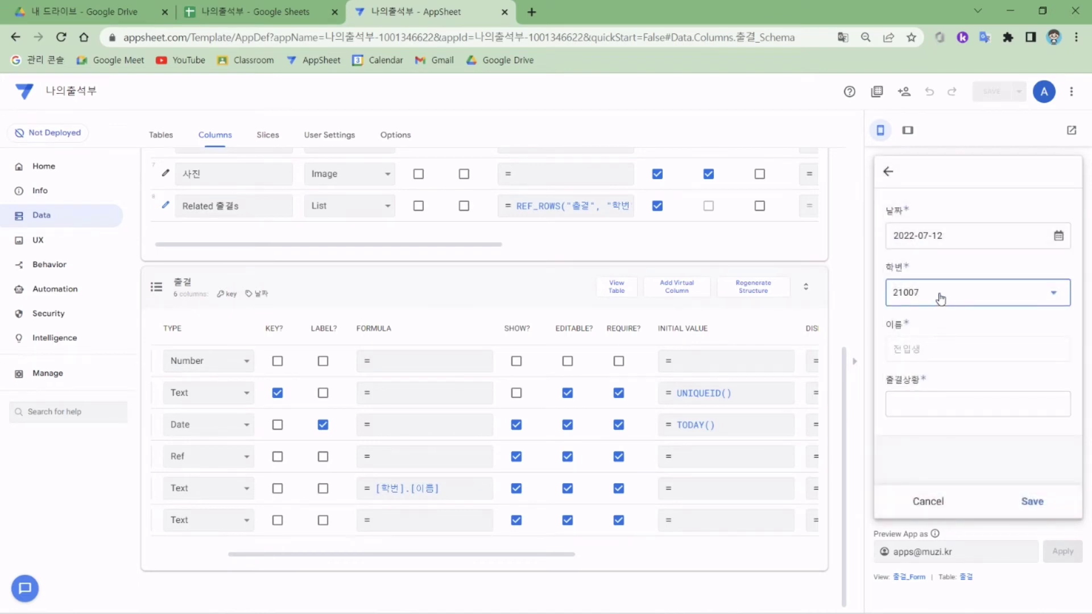
Step: Pick the first student number again, check the 이름 field, and discard the test entry
left_click(922, 297)
left_click(921, 263)
double_click(918, 354)
left_click(539, 337)
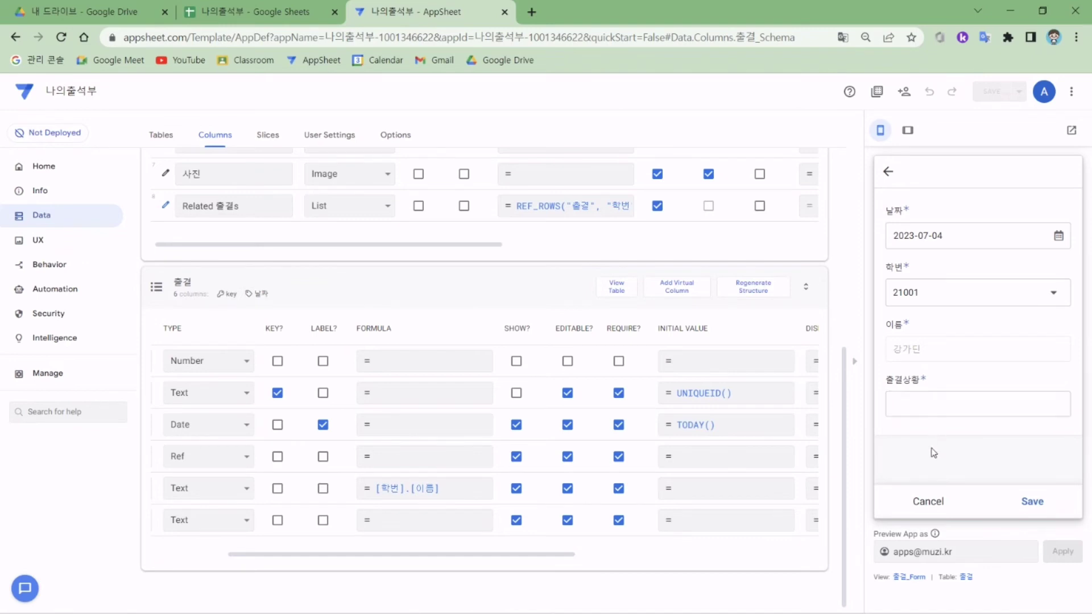
left_click(929, 501)
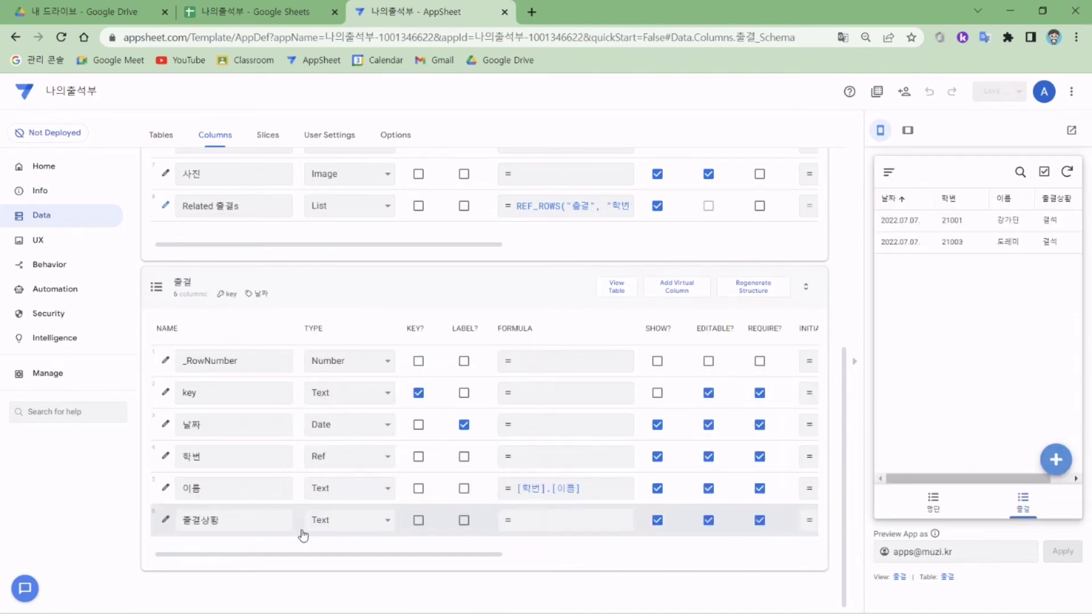
Step: Change the type of the 출결상황 column in the 출결 table to Enum
left_click(354, 524)
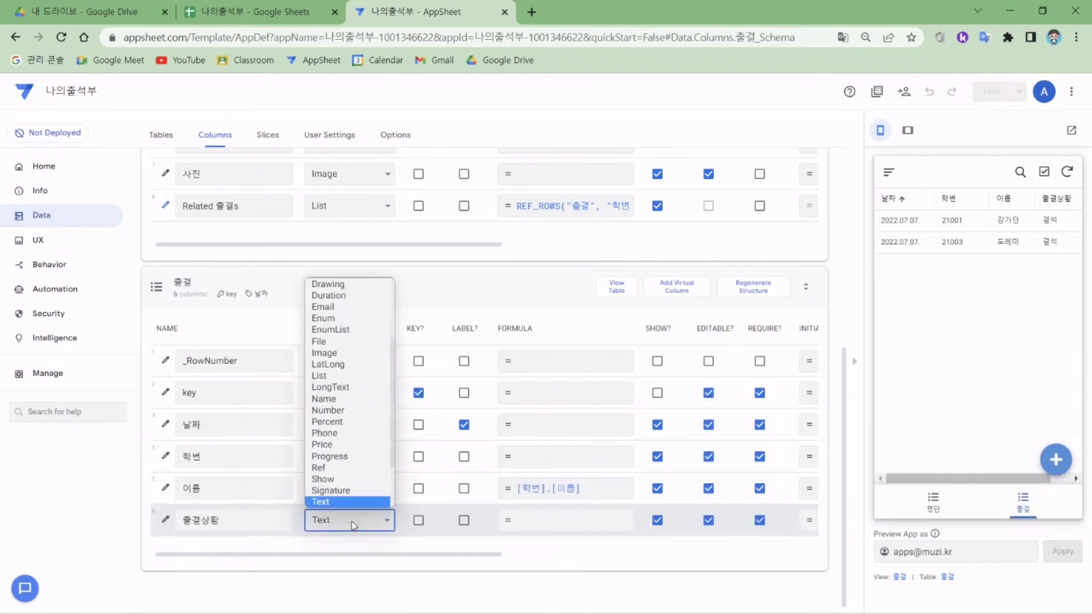
scroll(359, 432, "down", 1)
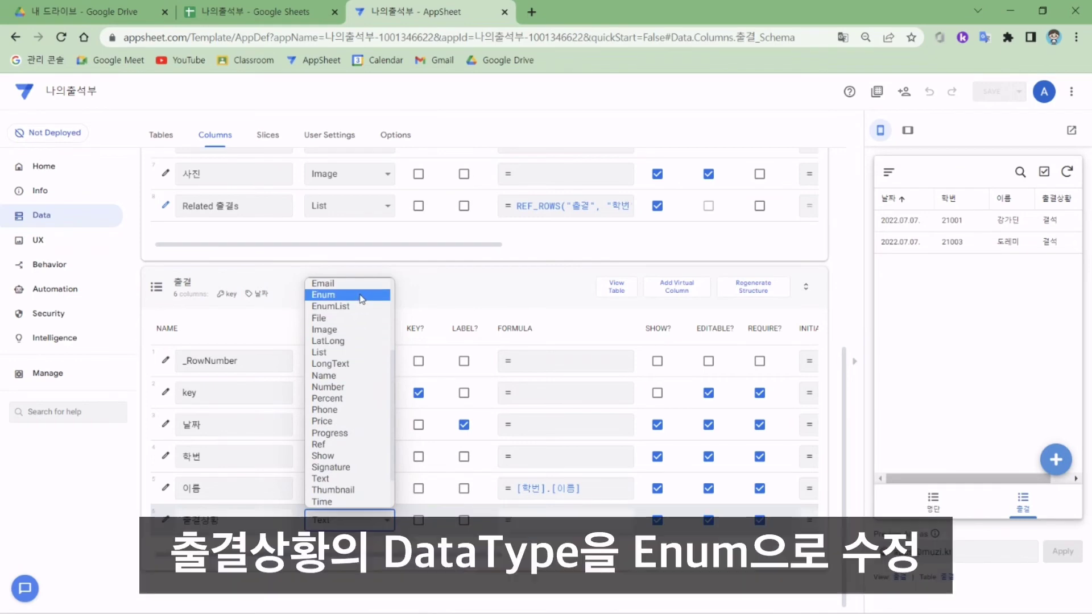
left_click(361, 296)
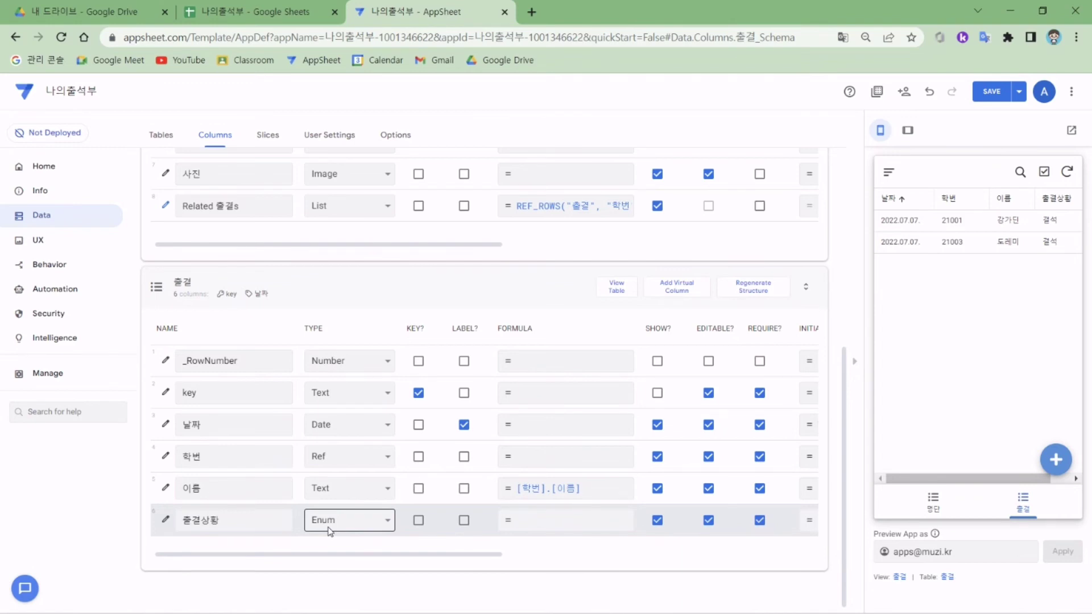
Step: Add the values 지각, 조퇴 and 결석 to the 출결상황 column and save the app
left_click(165, 521)
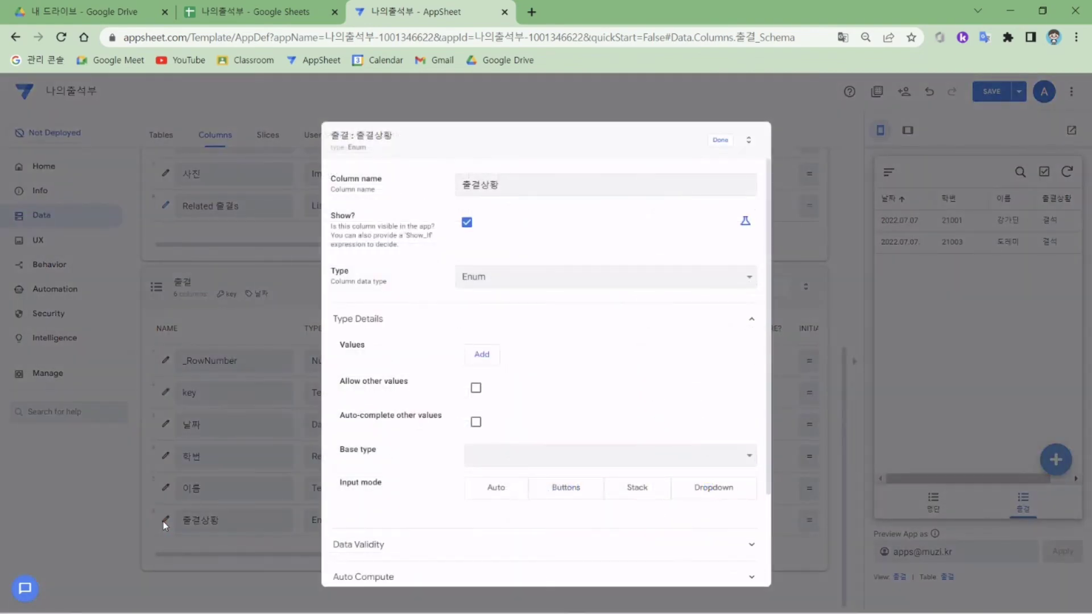
left_click(483, 355)
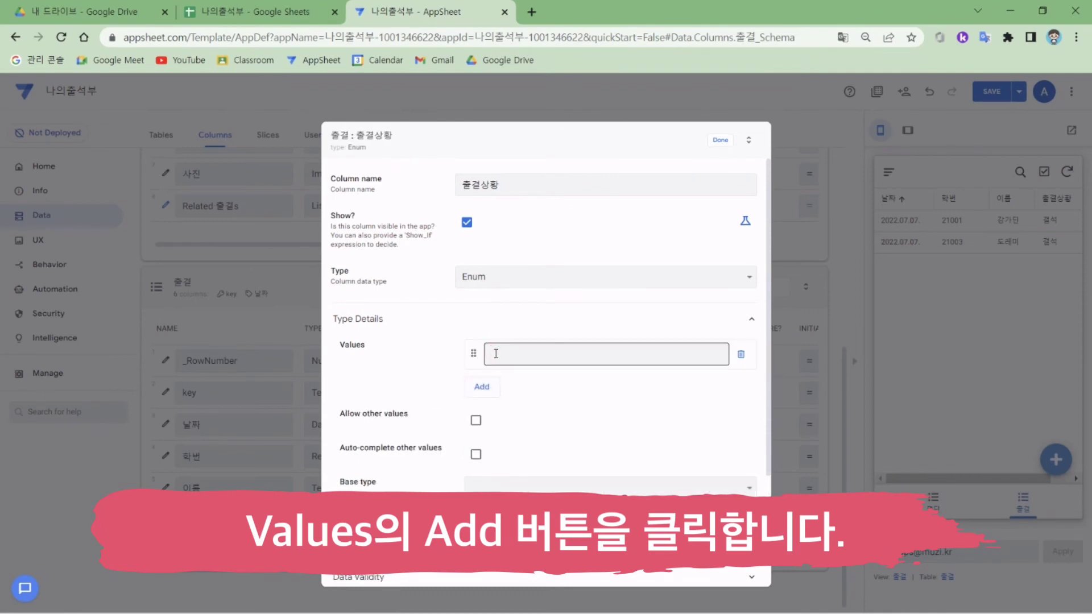
left_click(496, 353)
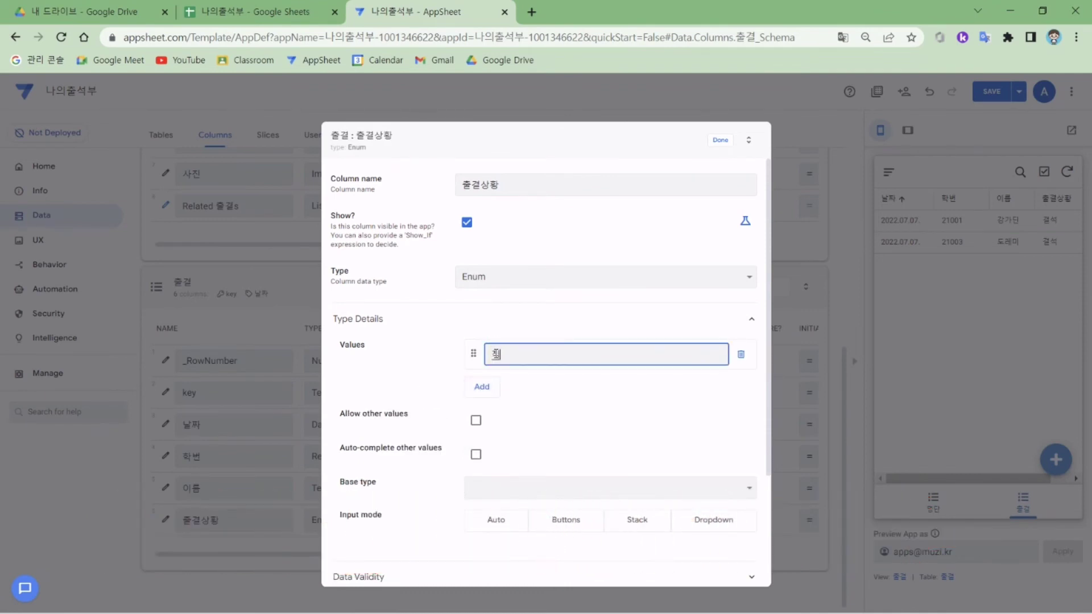
type("지각")
left_click(479, 388)
type("조퇴")
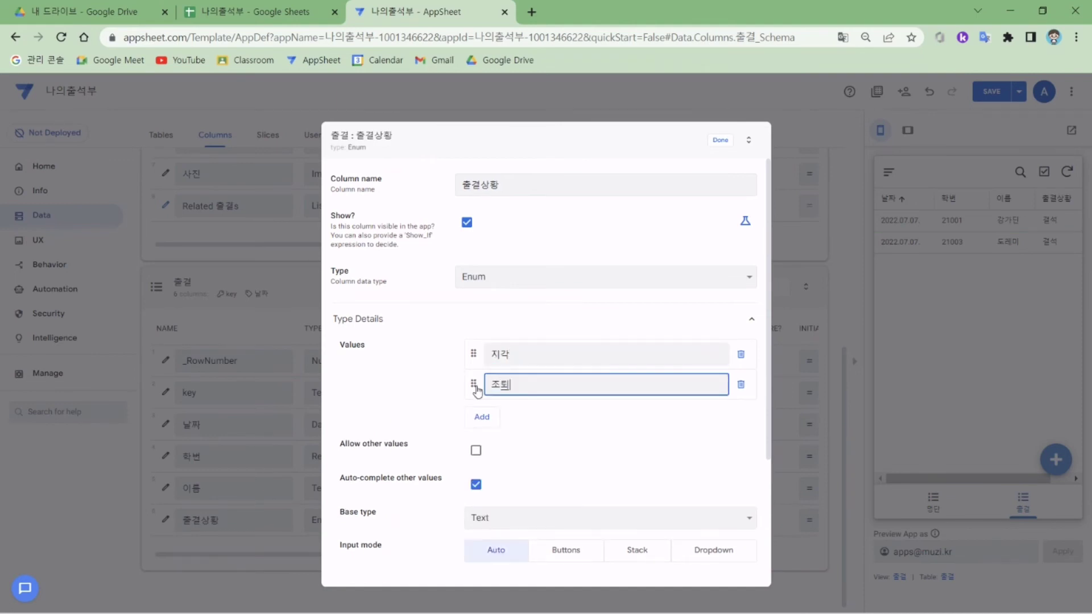
left_click(482, 417)
type("결석")
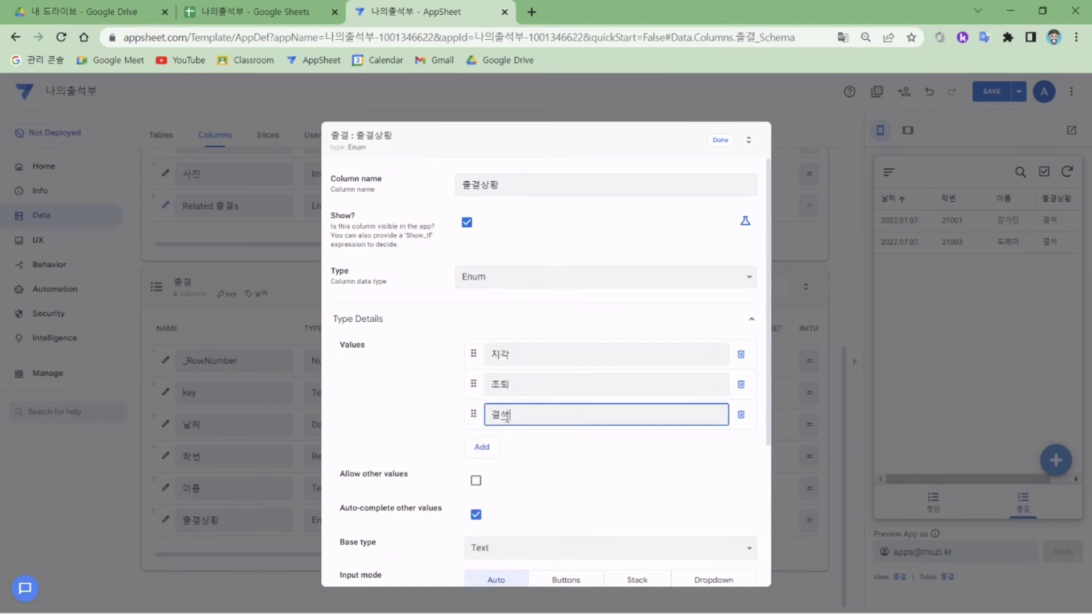
left_click(720, 139)
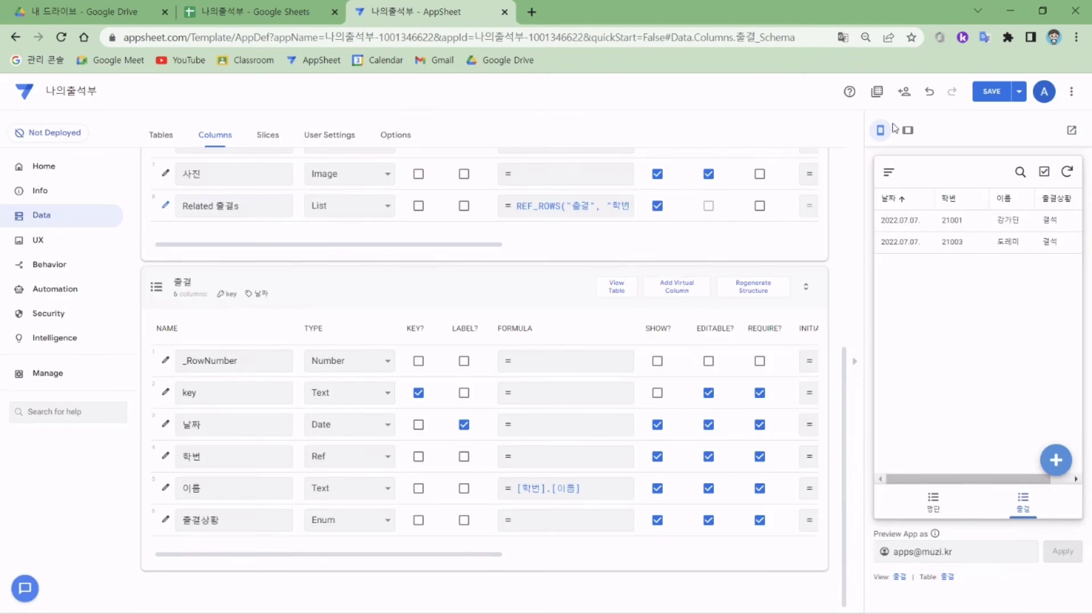
left_click(984, 94)
Step: Test the 출결상황 choices 지각, 조퇴 and 결석 in a new 출결 entry in the preview
left_click(1055, 459)
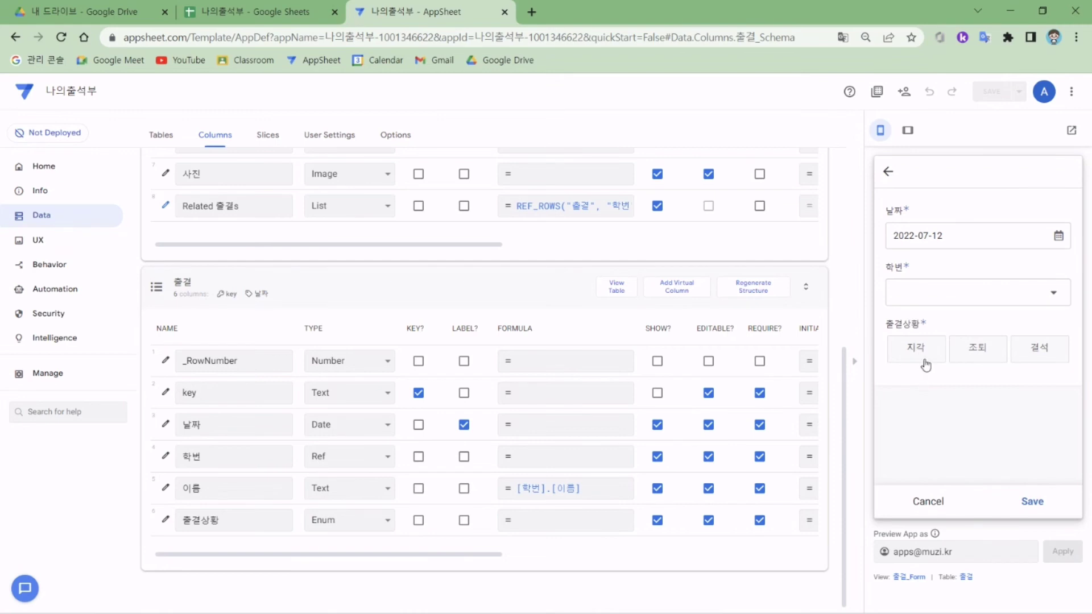
left_click(922, 357)
left_click(981, 356)
left_click(1039, 348)
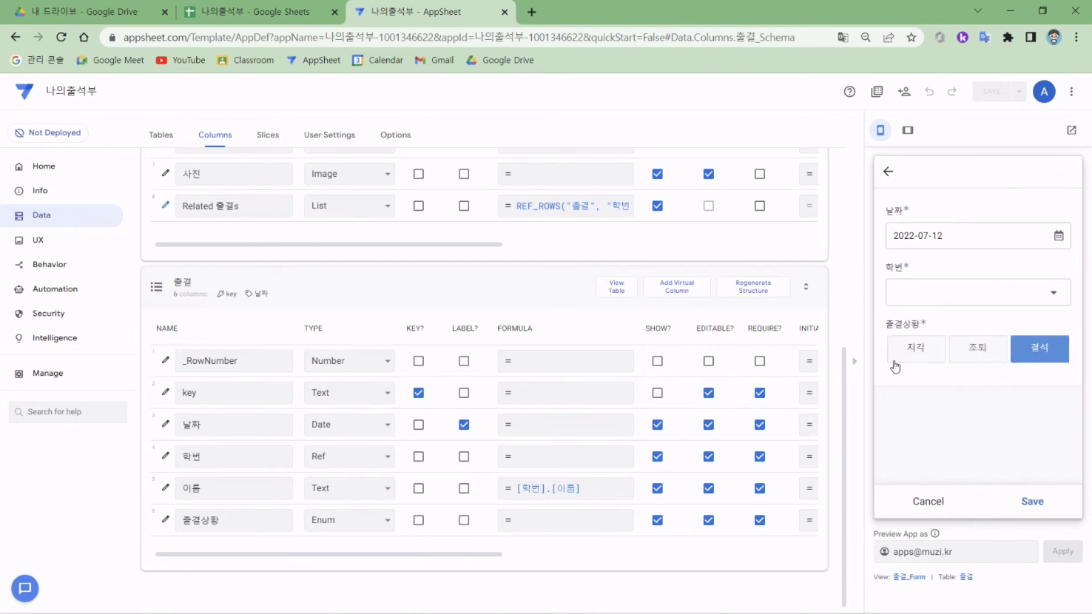
Step: Try the Buttons, Stack and Dropdown input modes for the 출결상황 column
left_click(165, 520)
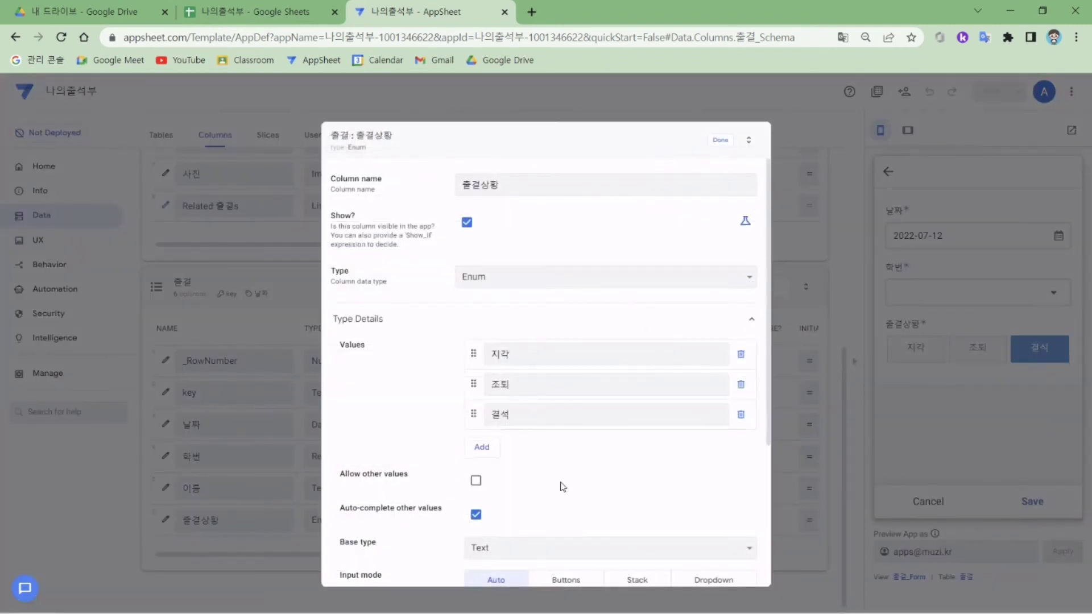
scroll(561, 487, "down", 2)
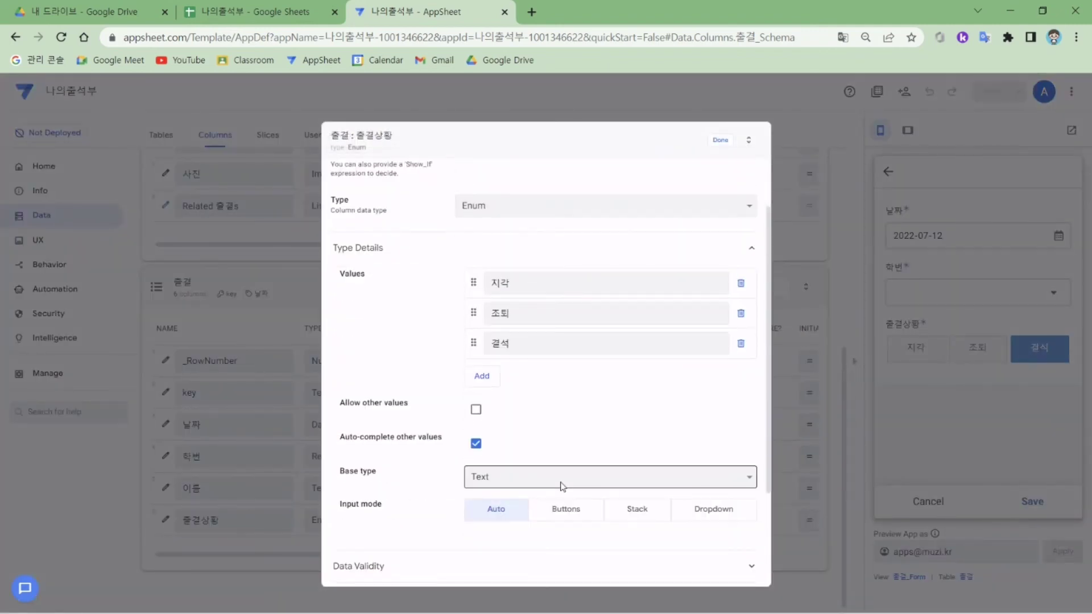
left_click(401, 511)
left_click(400, 512)
left_click(514, 538)
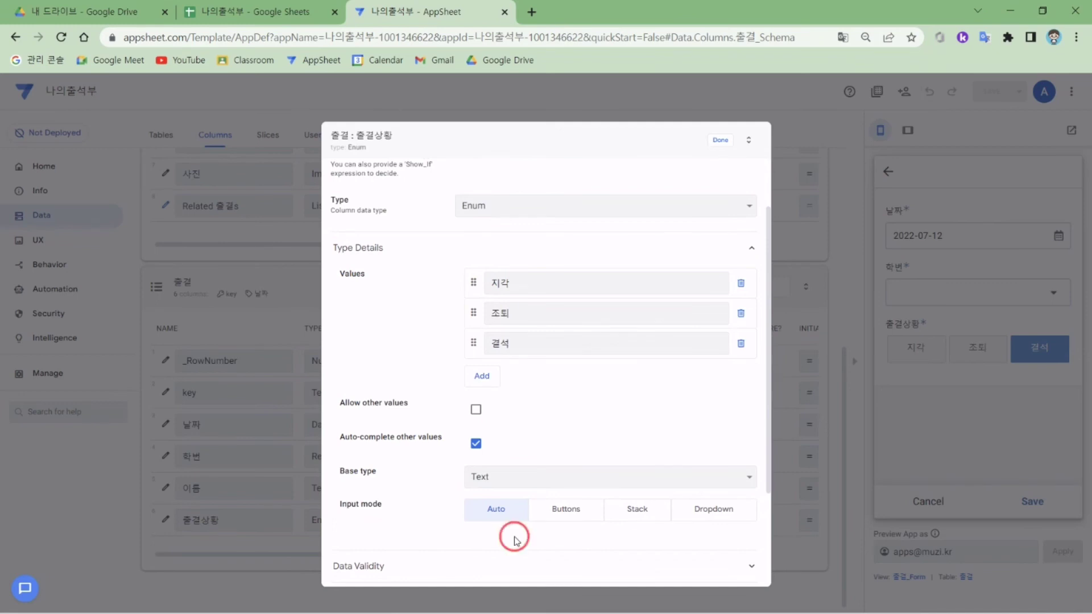
left_click(568, 511)
left_click(640, 510)
left_click(707, 512)
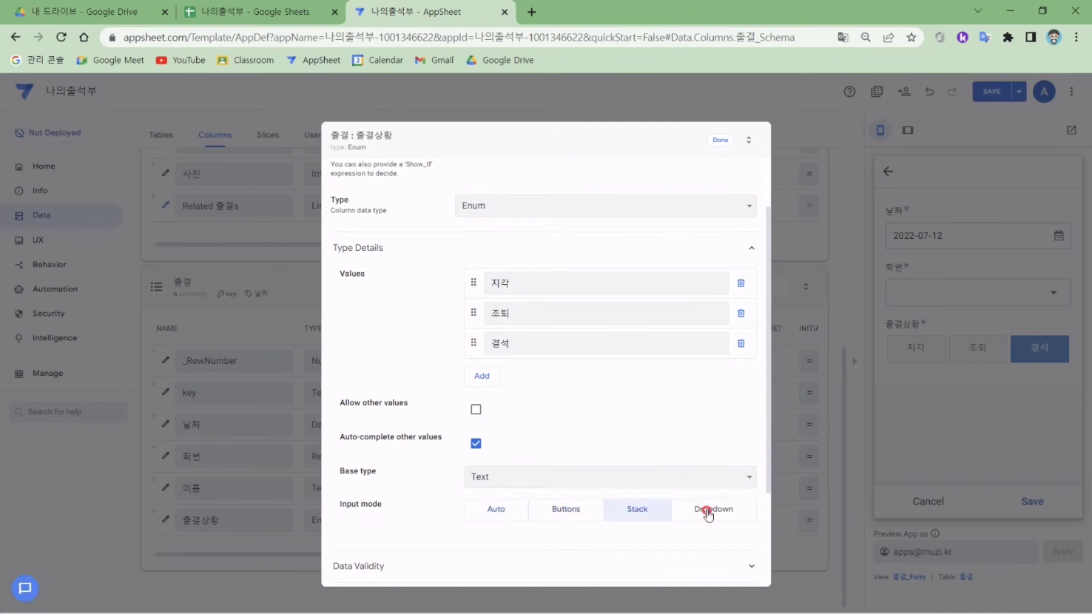
Step: Compare the 출결상황 input modes against the preview form, set the mode to Buttons, and close the column settings
left_click(568, 510)
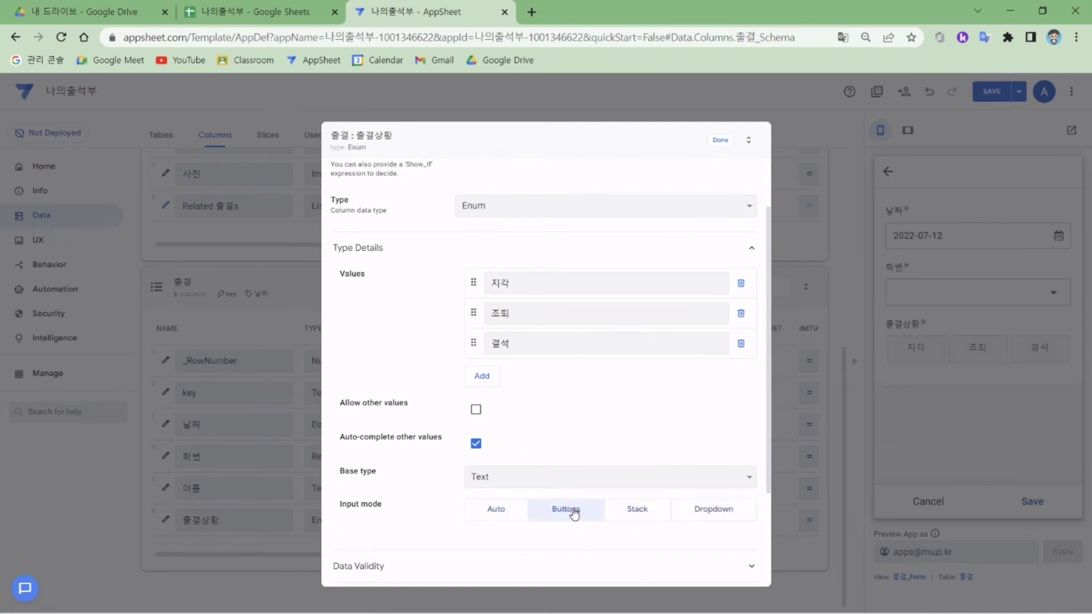
left_click(573, 510)
left_click(573, 511)
left_click(651, 511)
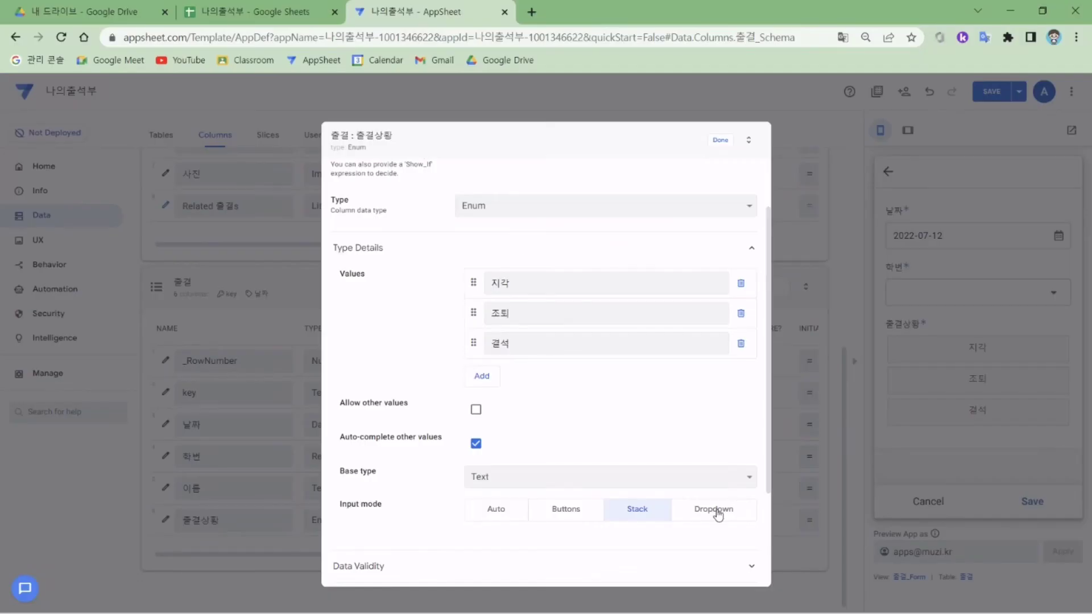
left_click(503, 586)
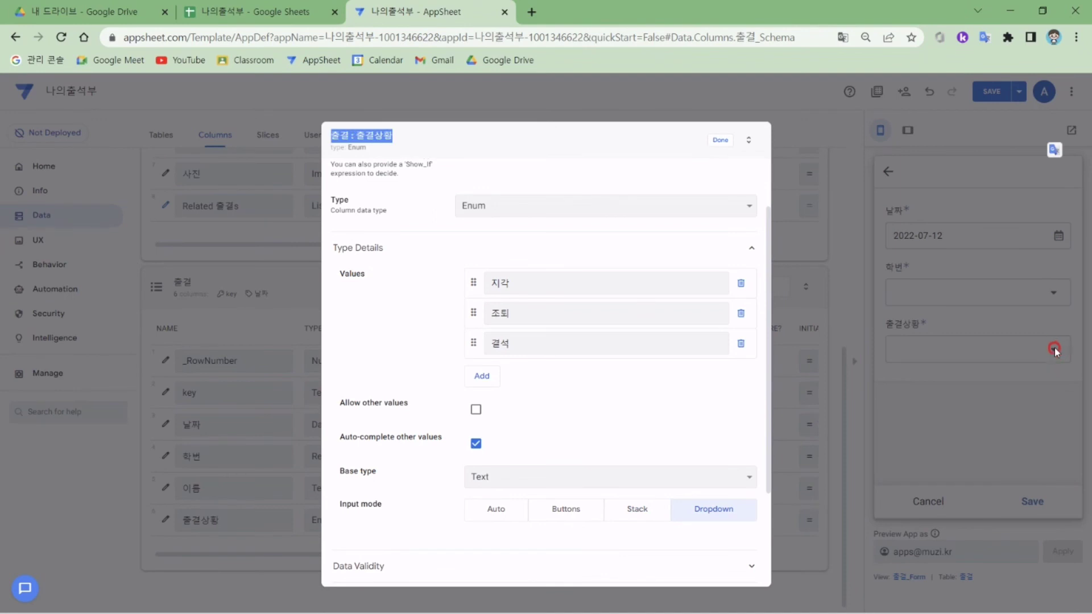
left_click(569, 511)
key("Escape")
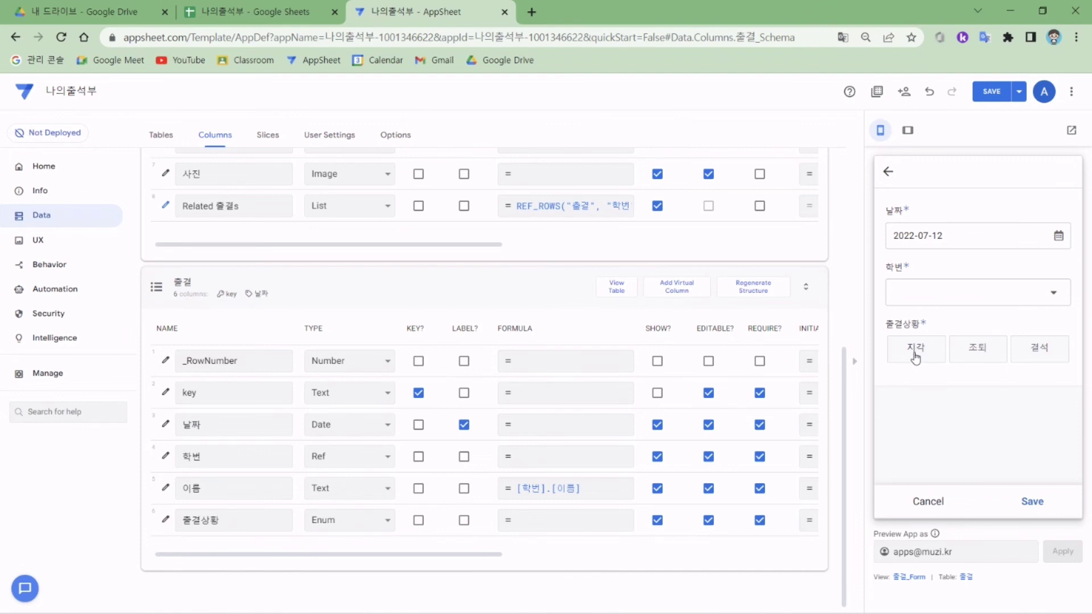
Step: Set the initial value of the 출결상황 column to 지각 and save the app
scroll(748, 439, "right", 5)
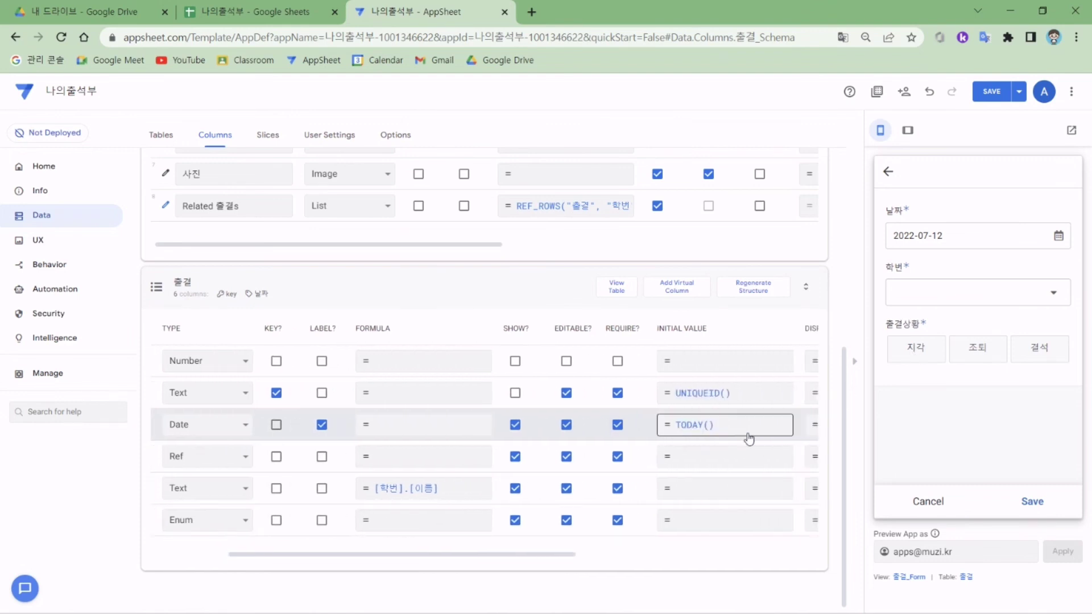
left_click(716, 525)
type("지각")
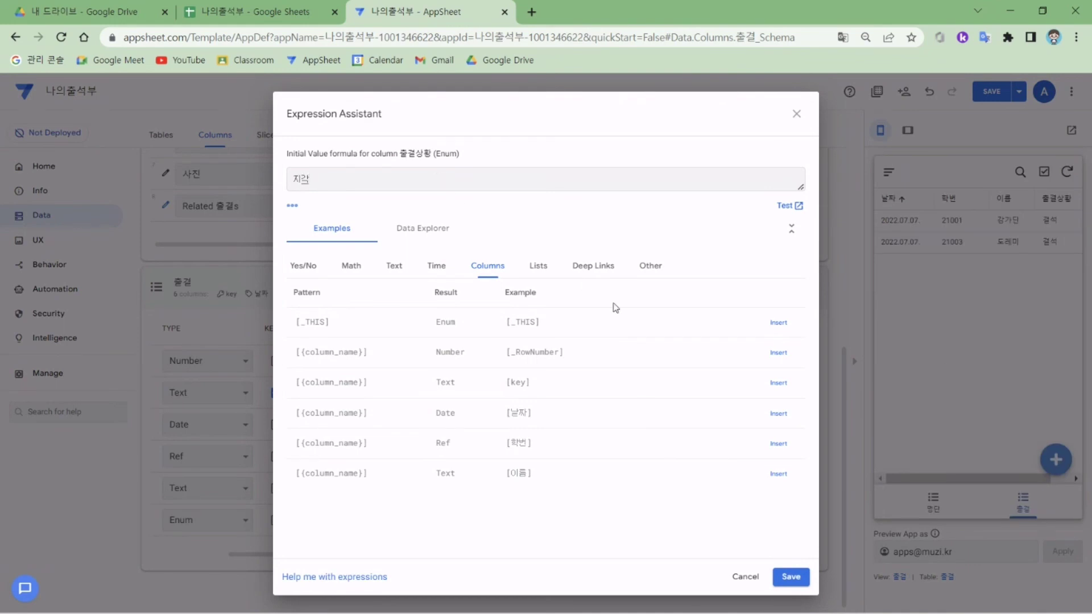
left_click(791, 577)
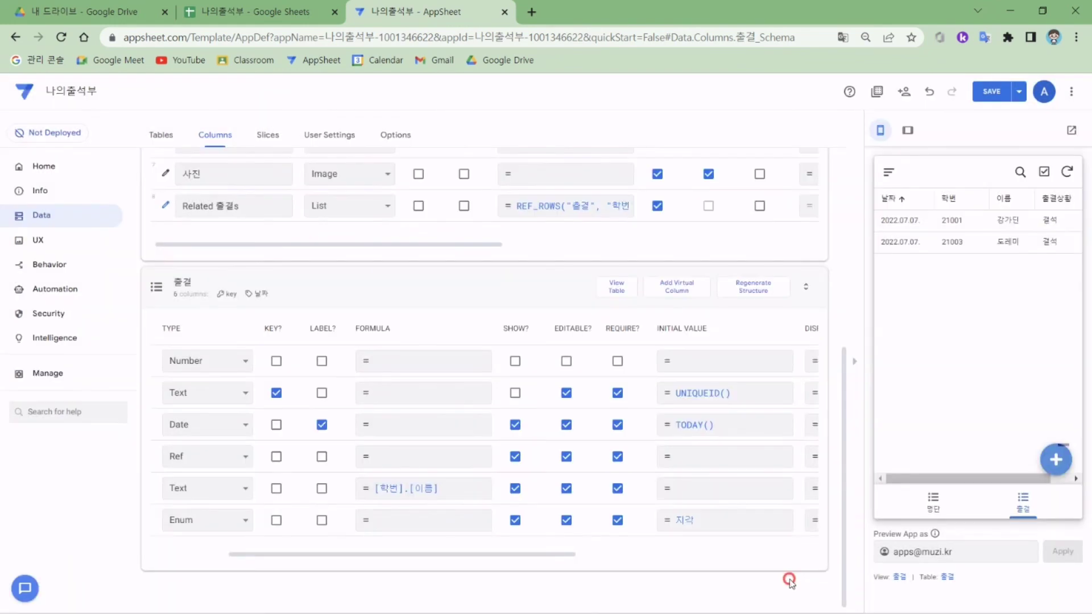
left_click(990, 91)
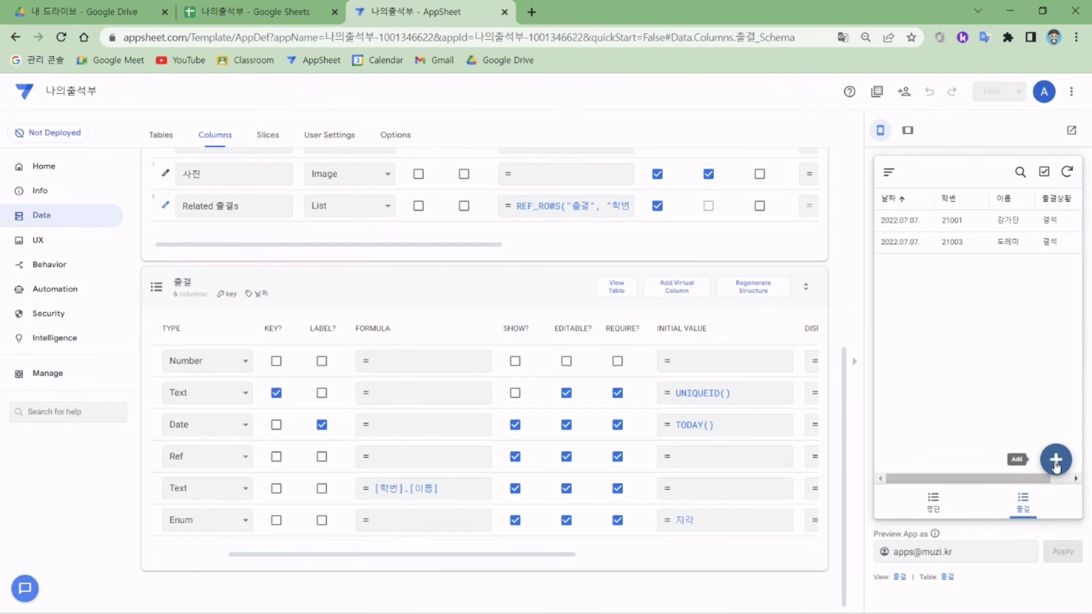
Step: Add a 출결 entry in the preview for the last 학번 in the list, keeping the default date and 지각, and save it
left_click(1055, 459)
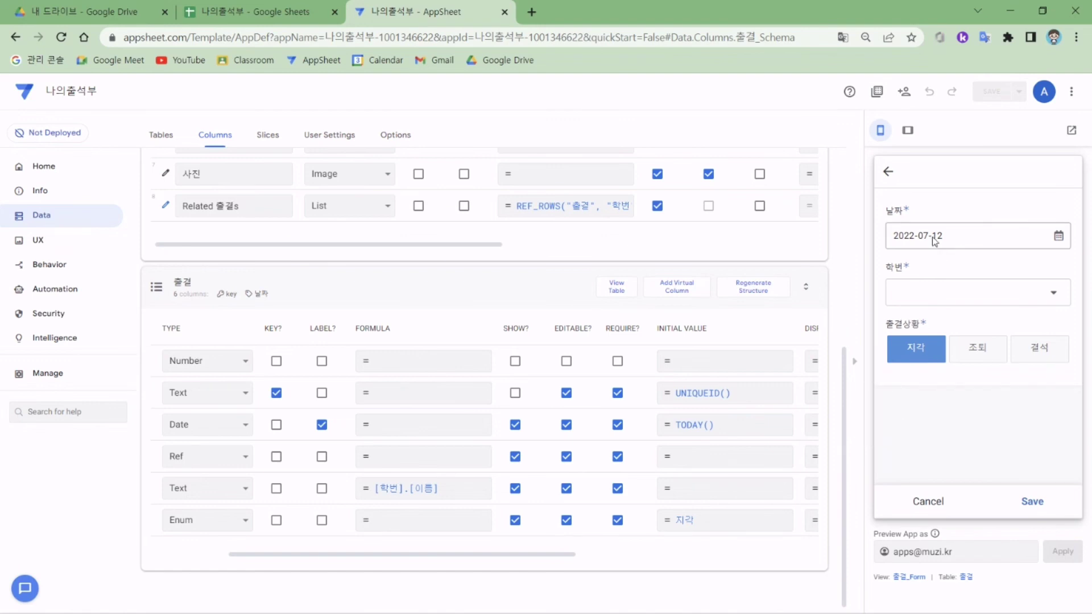
left_click(926, 295)
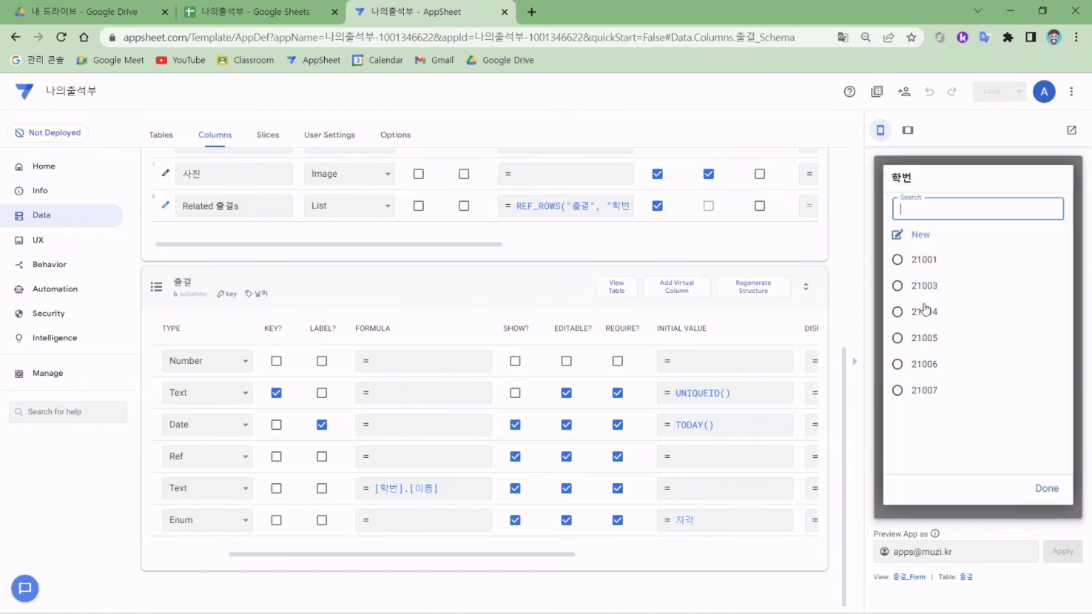
left_click(923, 390)
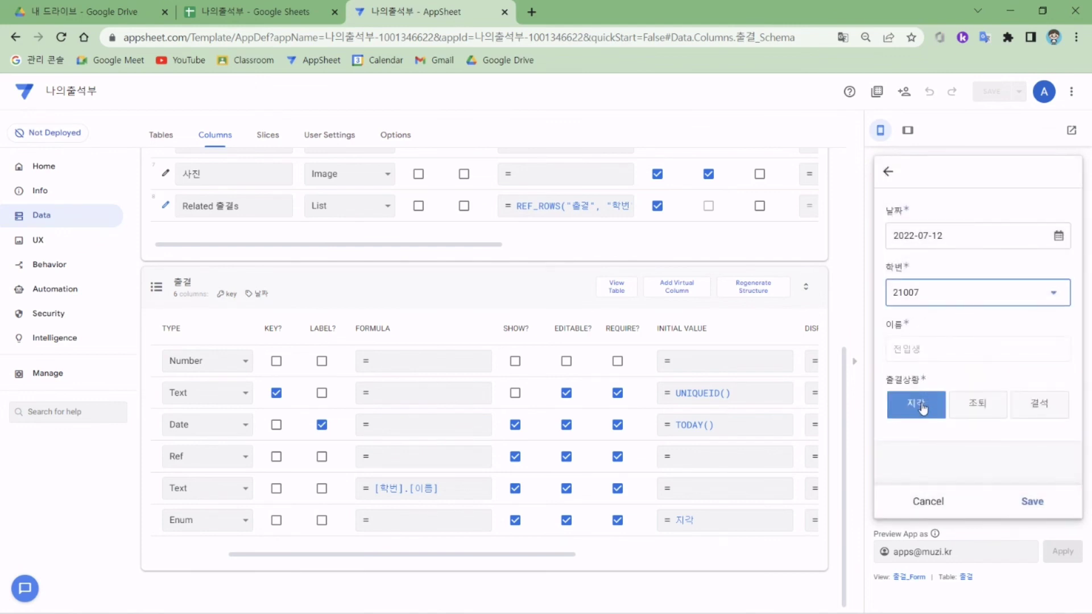
left_click(1032, 501)
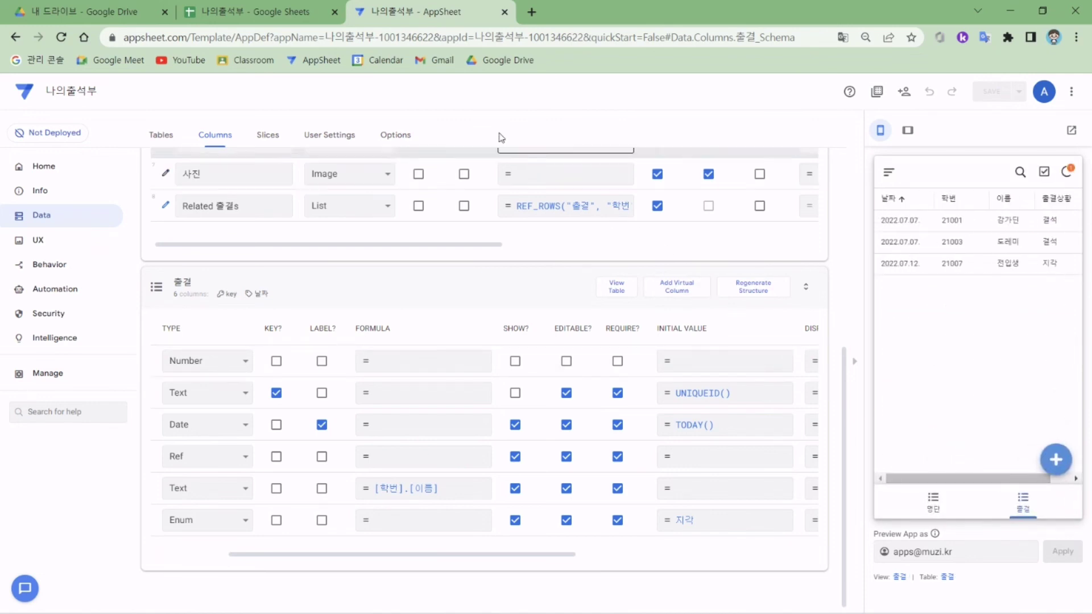
Step: Switch to Google Sheets, check each cell of the new entry's row in the 출결 sheet, and return to AppSheet
left_click(296, 21)
left_click(161, 599)
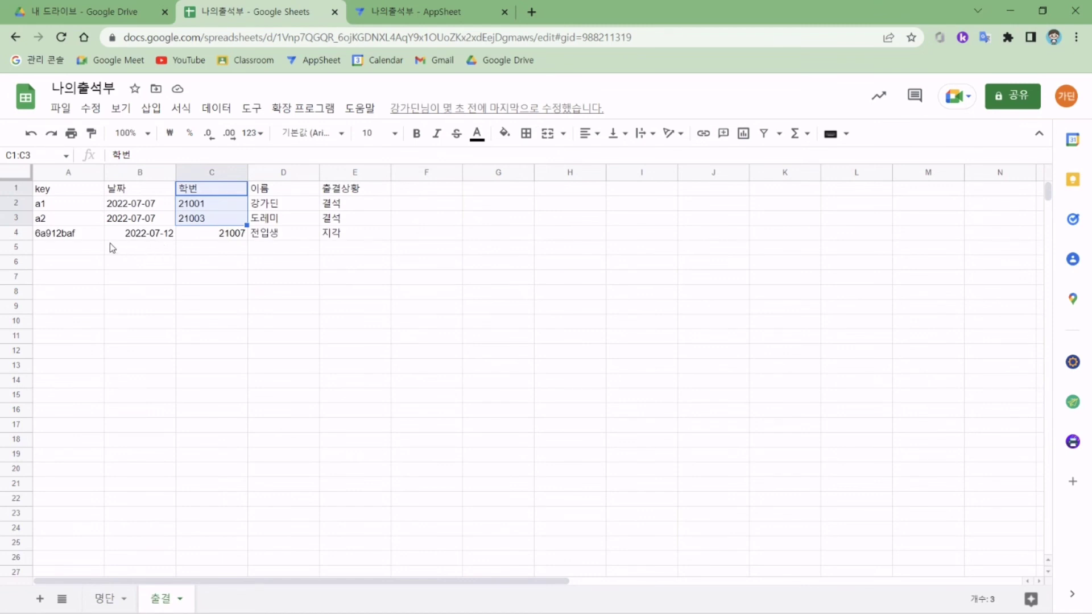
left_click(93, 237)
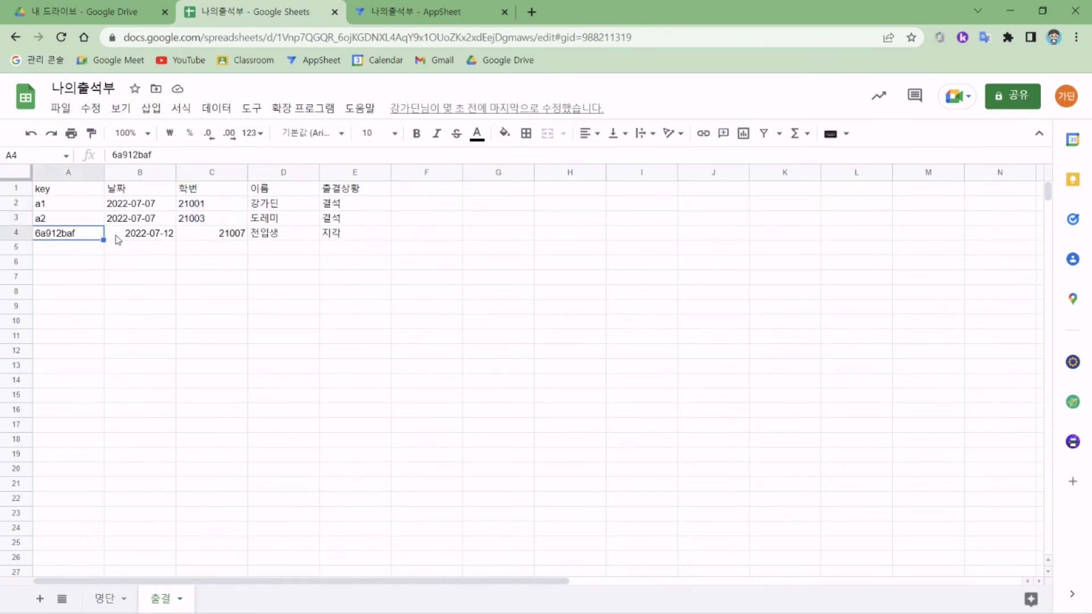
left_click(118, 239)
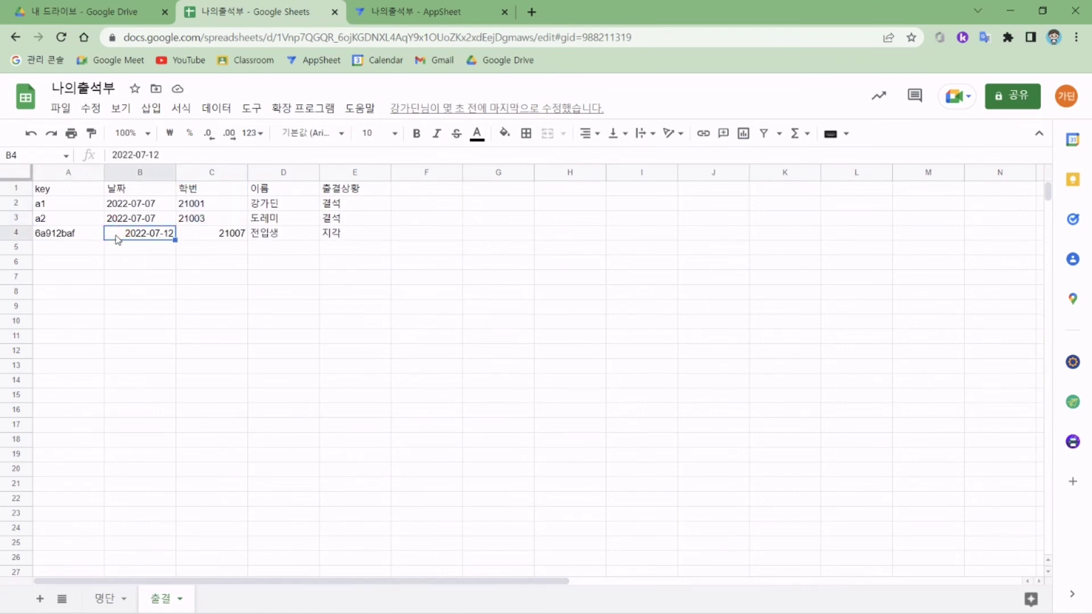
left_click(201, 239)
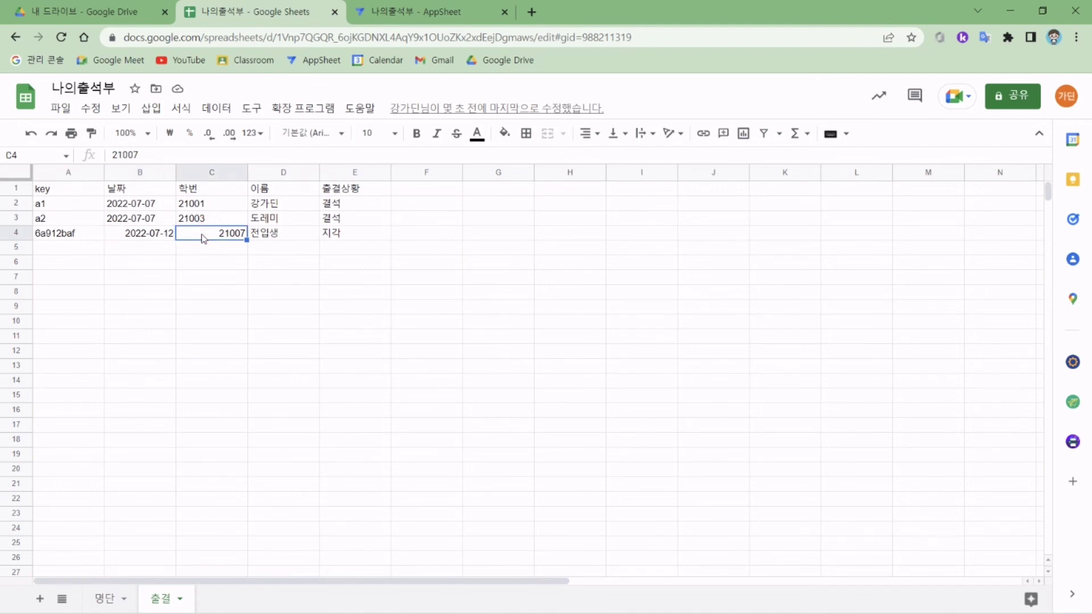
left_click(277, 238)
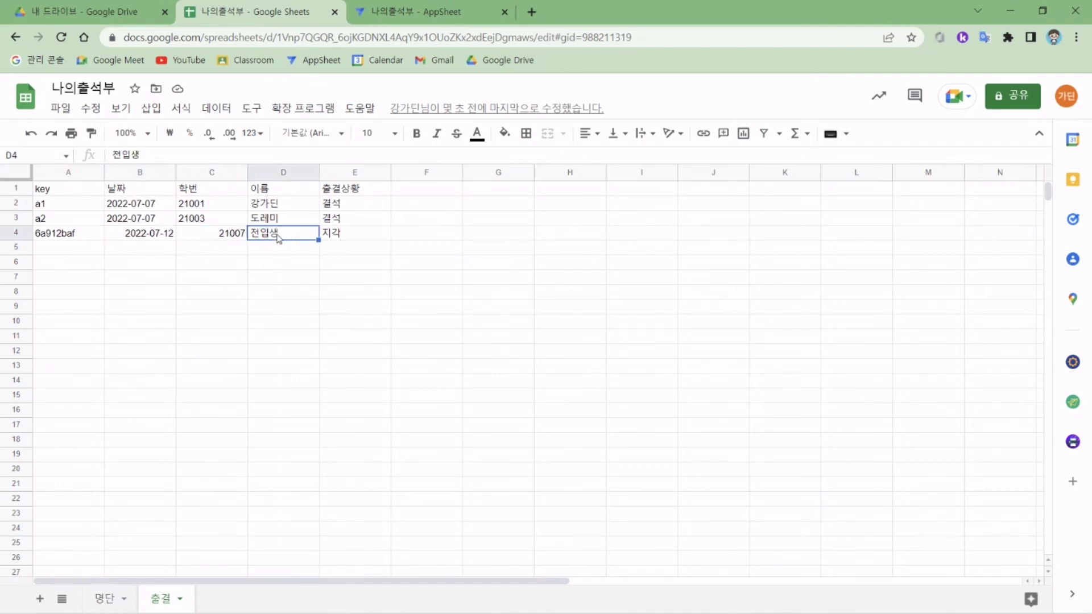
left_click(347, 240)
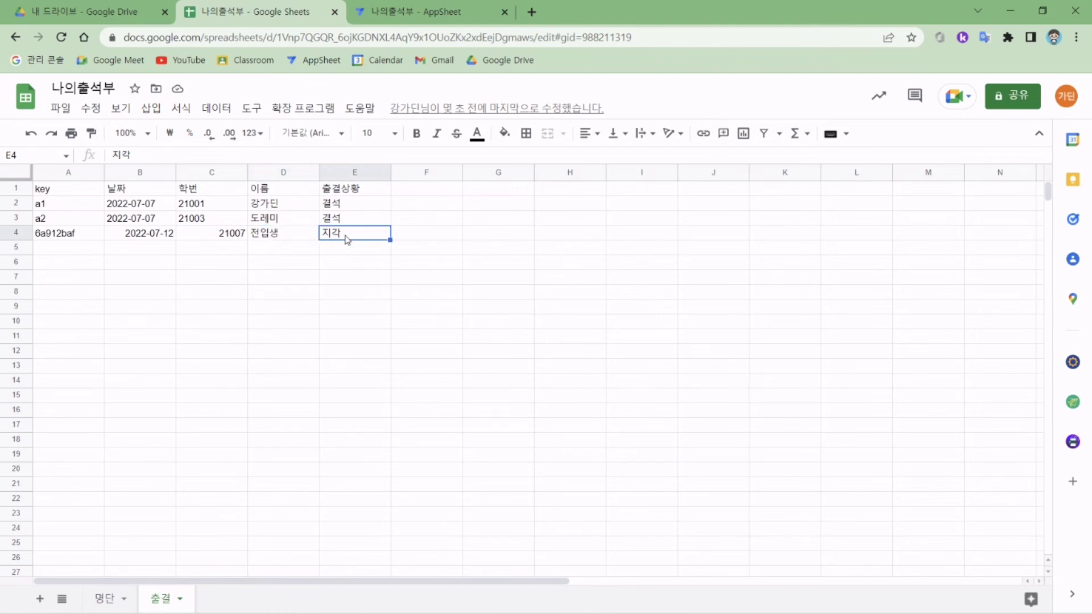
key("alt+Tab")
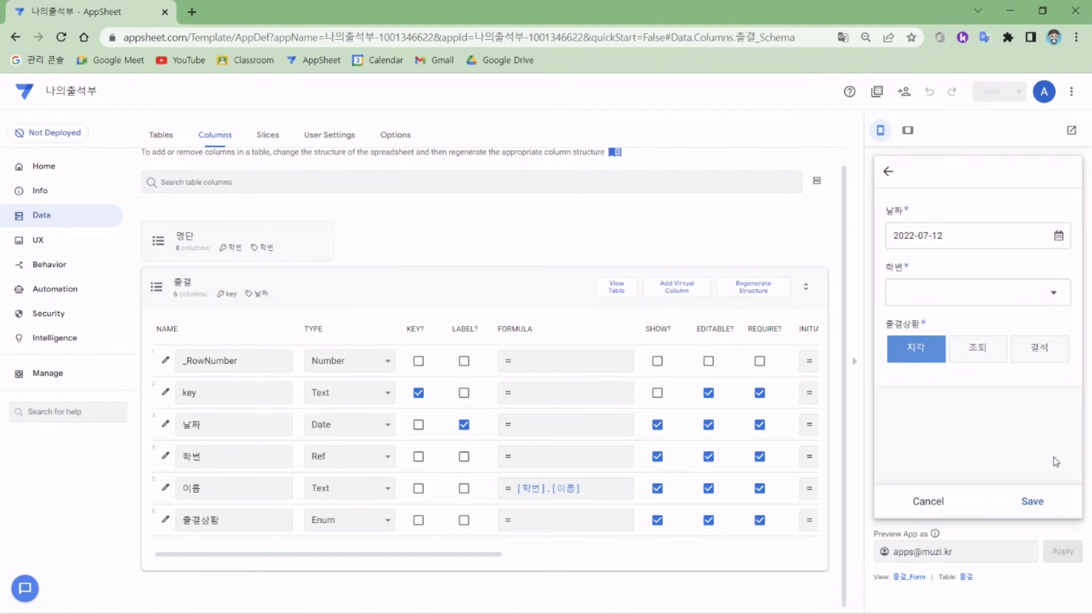